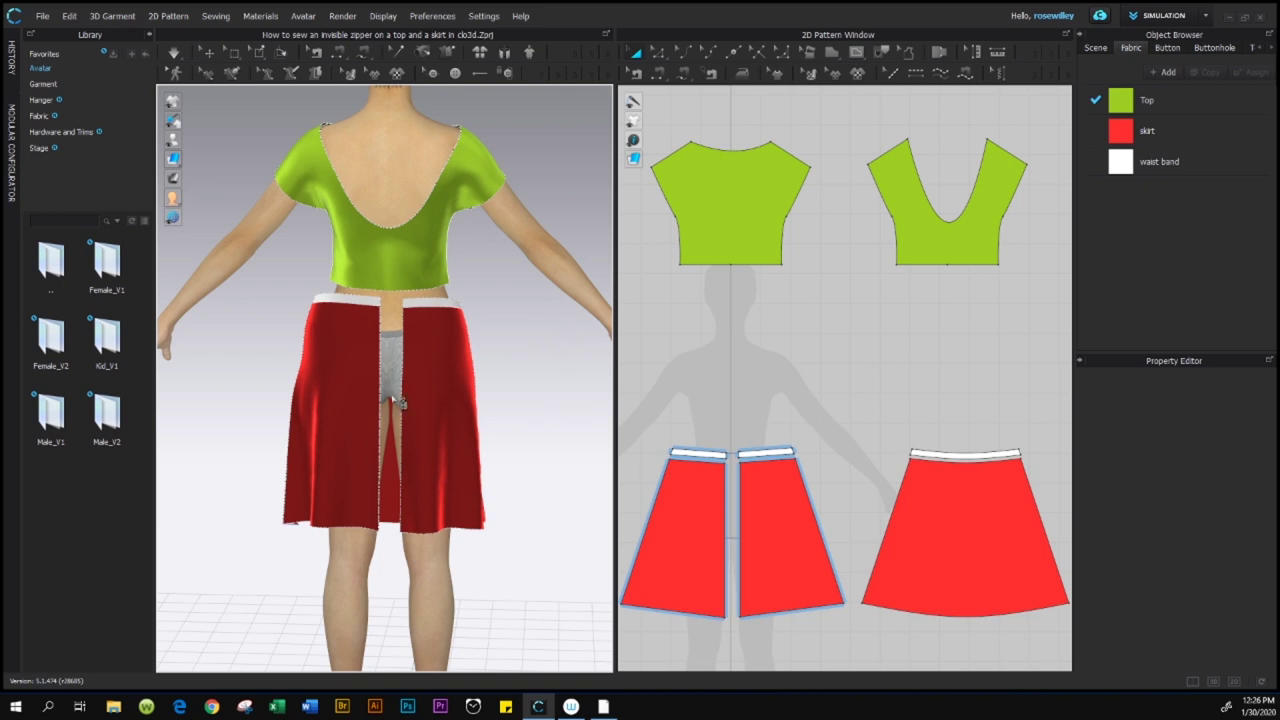
# Step: Add a zipper about 19 cm long to the skirt's center back opening, running down both facing edges from the top of the waistband
pyautogui.scroll(2, 398, 399)
pyautogui.scroll(1, 396, 403)
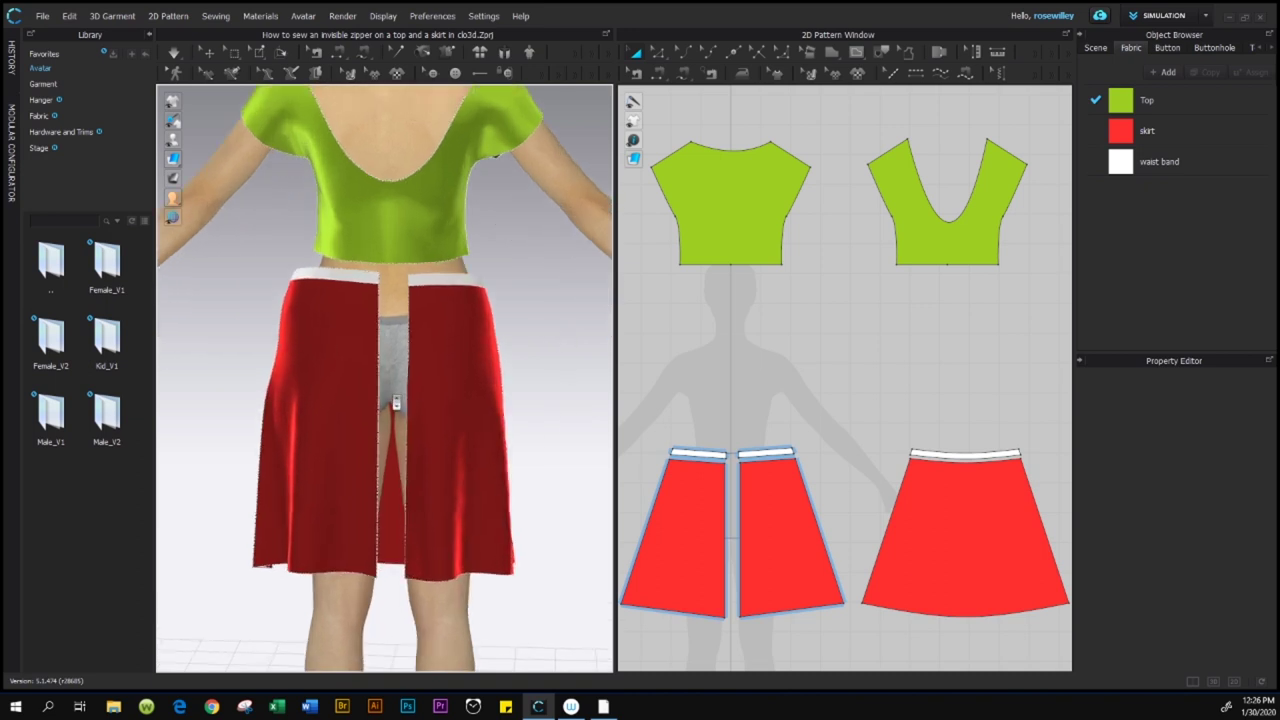
pyautogui.scroll(1, 396, 403)
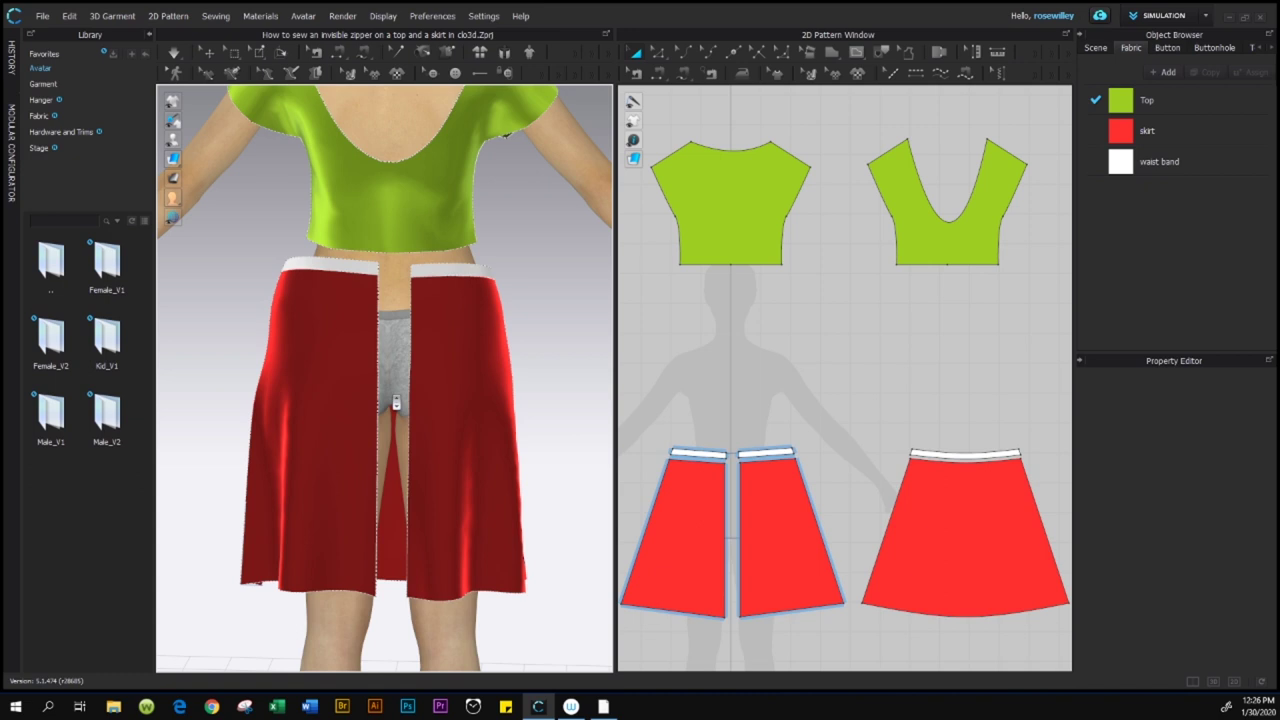
pyautogui.scroll(1, 396, 403)
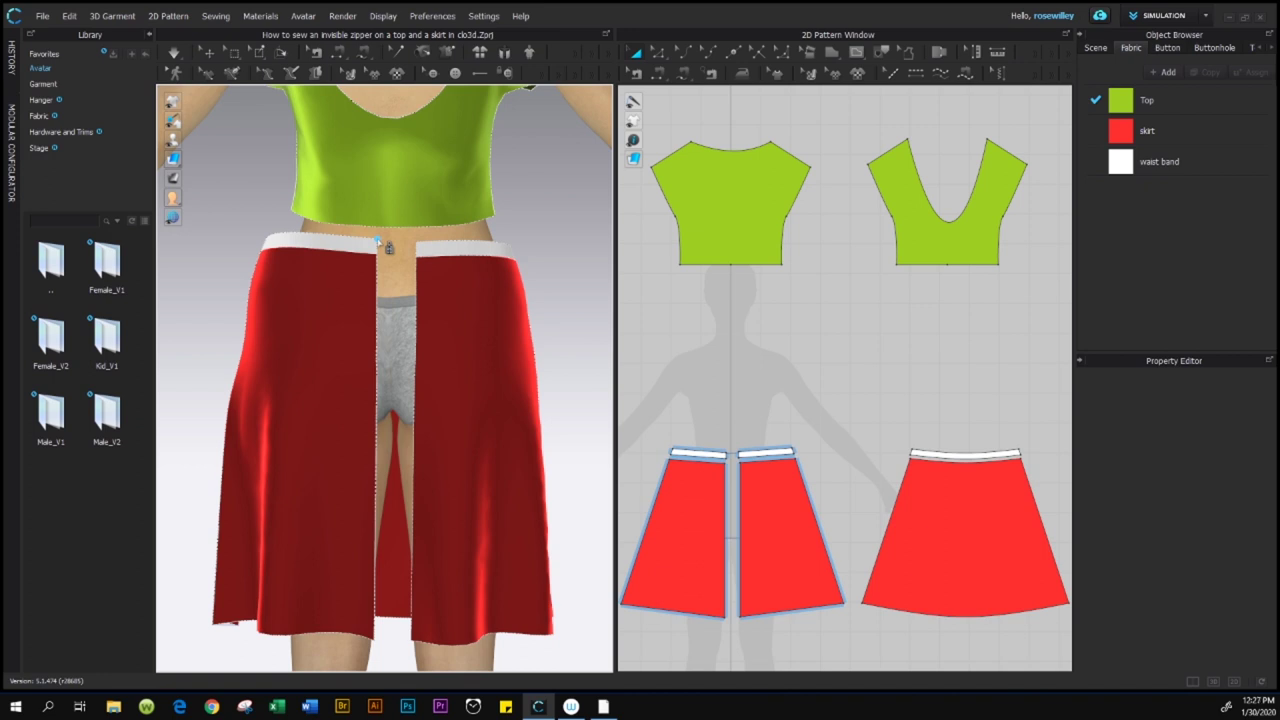
pyautogui.click(378, 241)
pyautogui.doubleClick(377, 386)
pyautogui.click(417, 243)
pyautogui.click(417, 387)
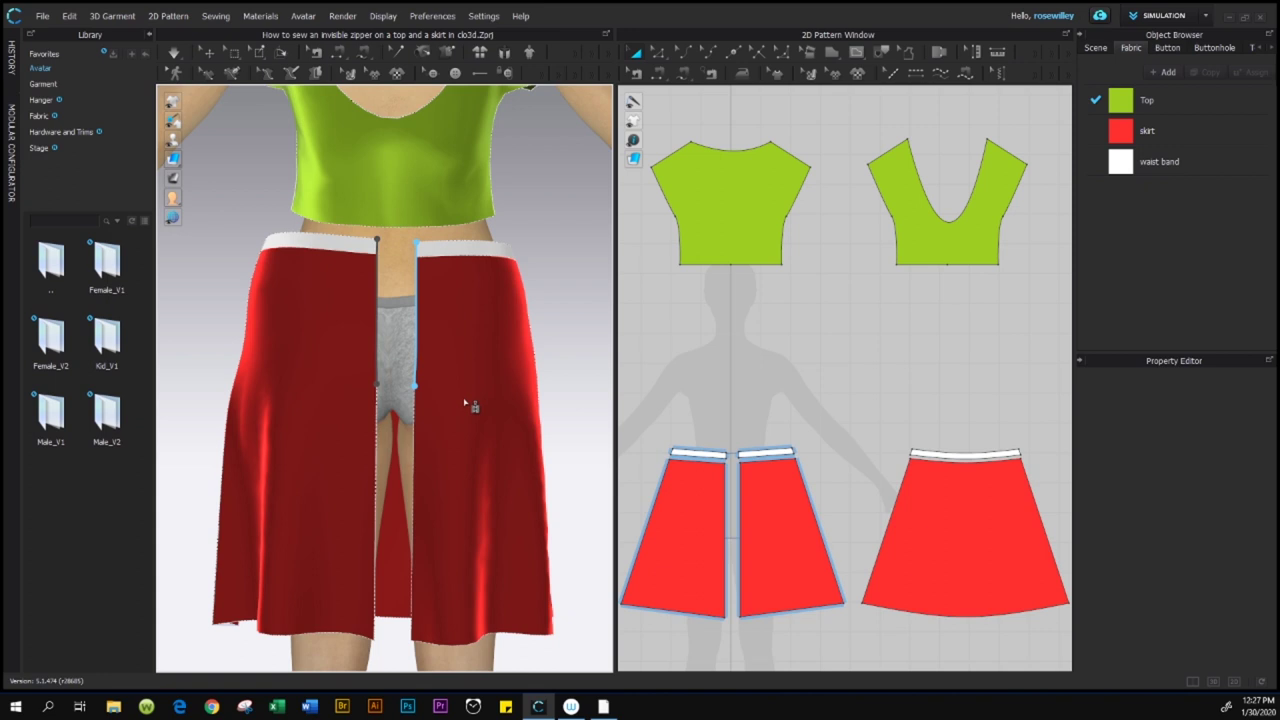
pyautogui.press('q')
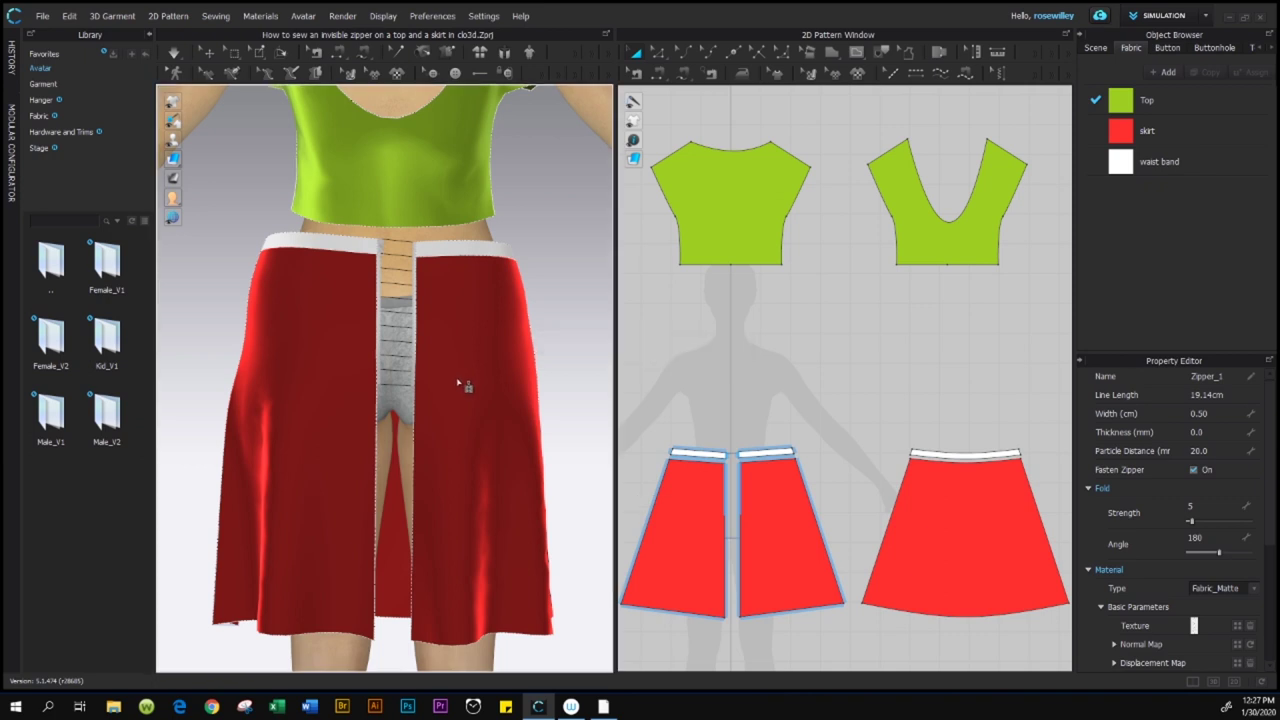
# Step: Sew the skirt's two center back edges together from the zipper's lower end to the hem, about 34.5 cm on each piece
pyautogui.scroll(-2, 463, 394)
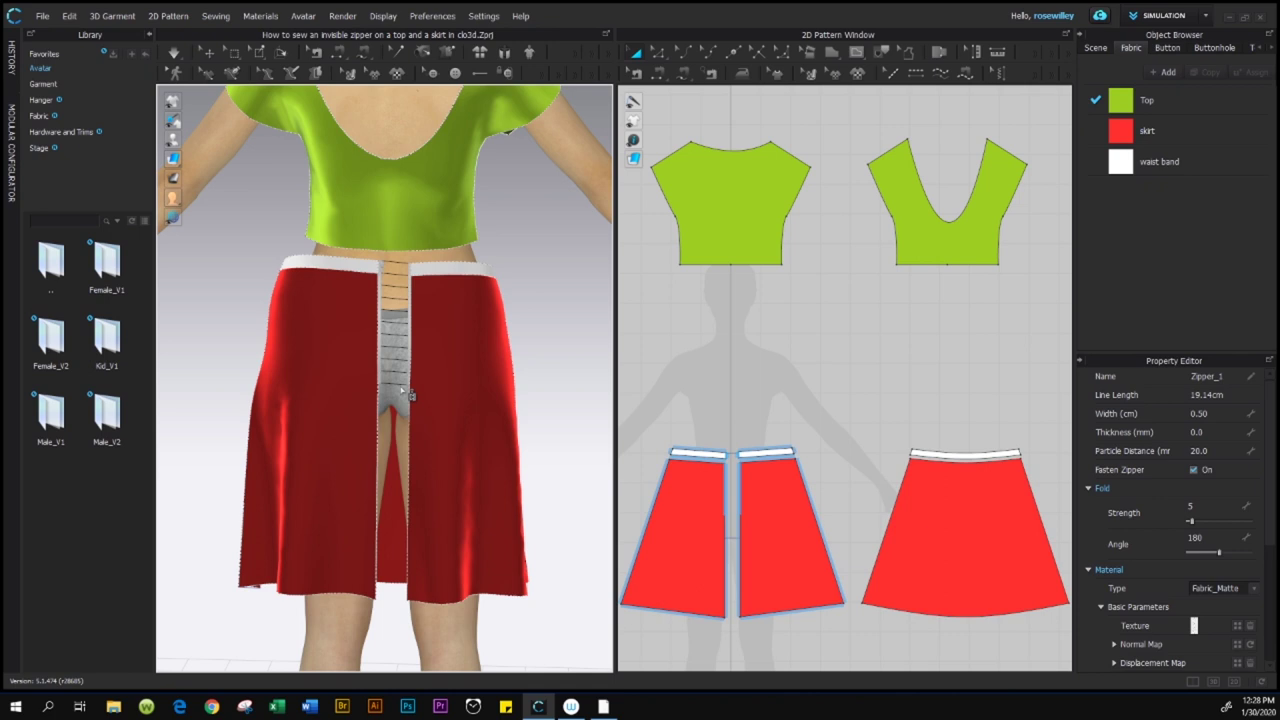
pyautogui.scroll(3, 754, 531)
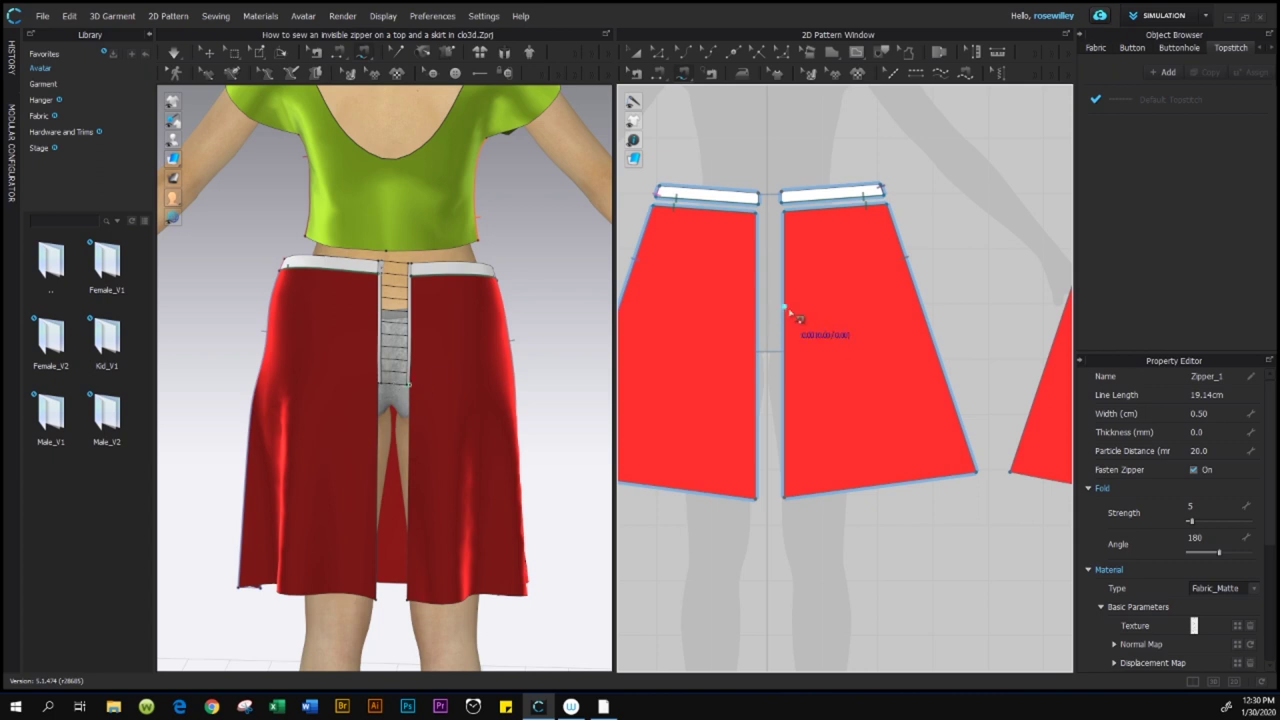
pyautogui.scroll(-2, 786, 328)
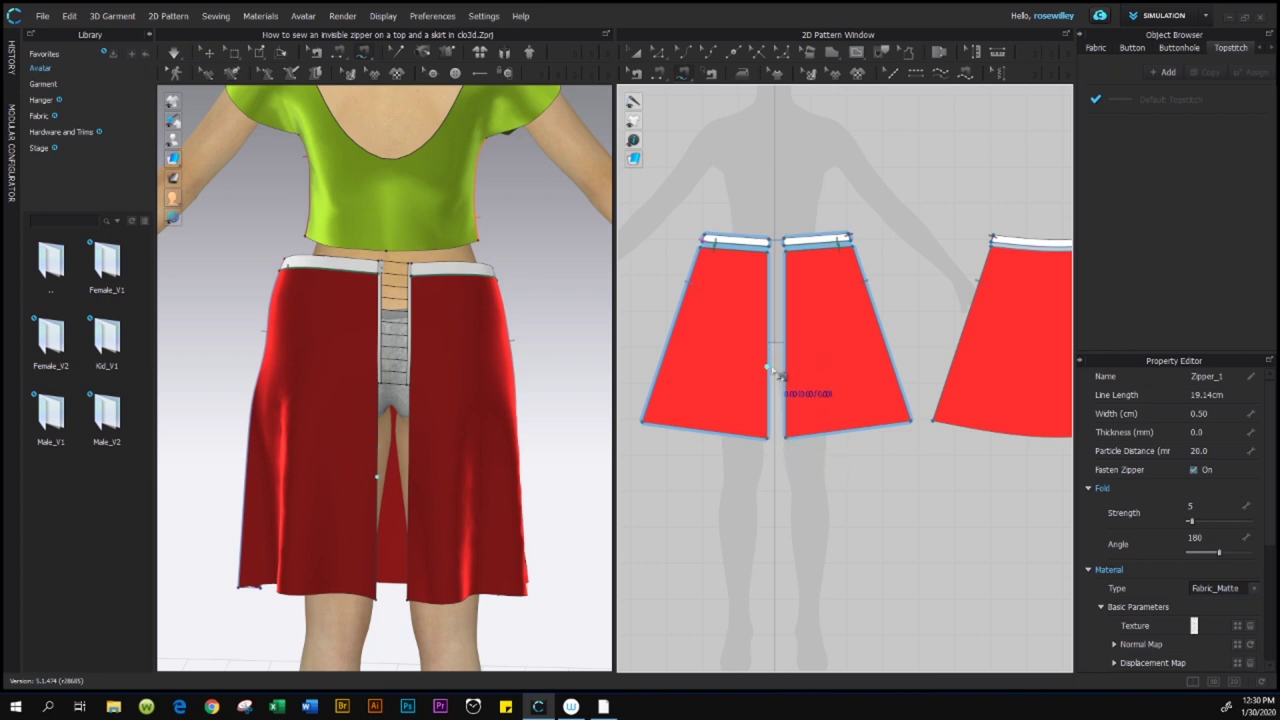
pyautogui.scroll(2, 770, 364)
pyautogui.scroll(1, 773, 366)
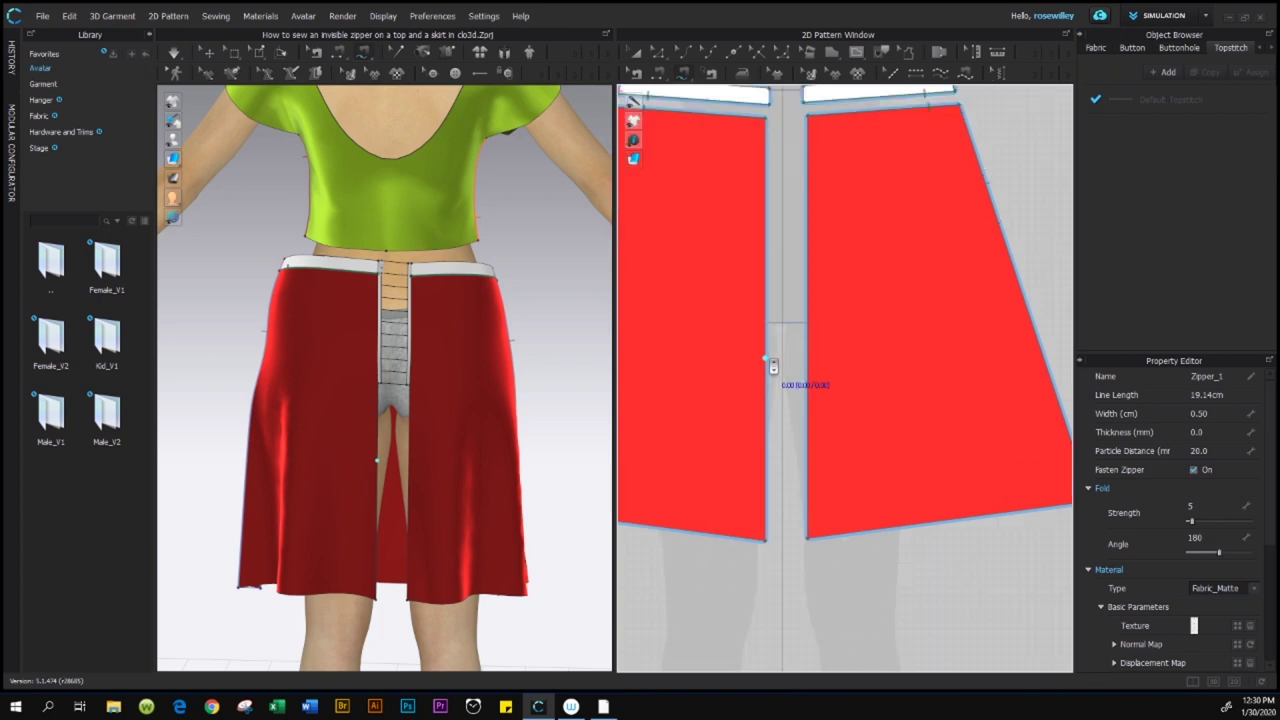
pyautogui.scroll(2, 773, 366)
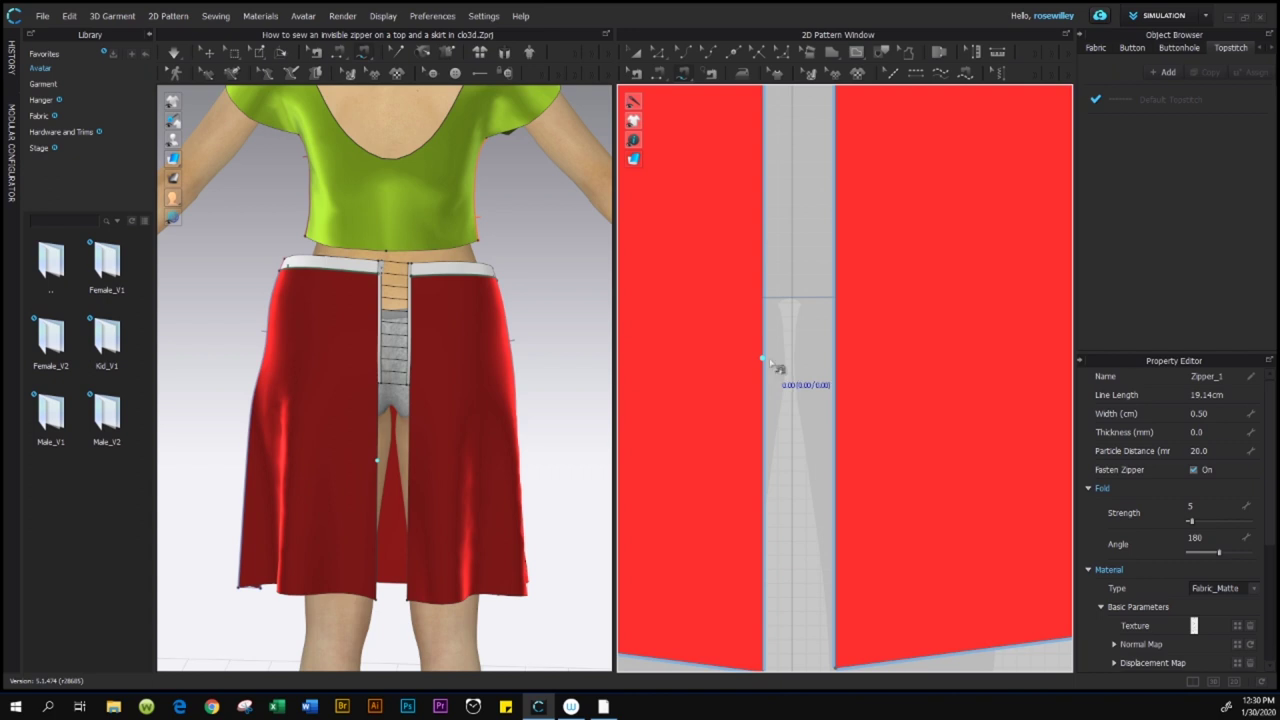
pyautogui.scroll(-3, 773, 366)
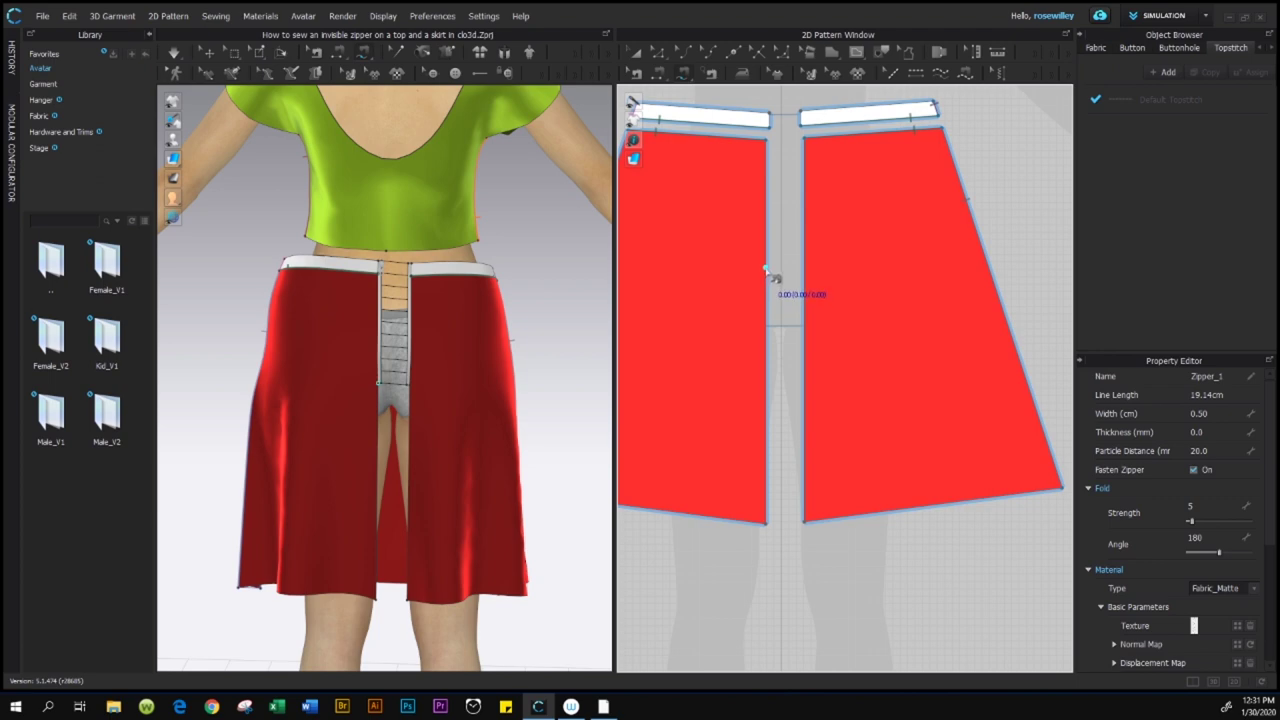
pyautogui.press('Escape')
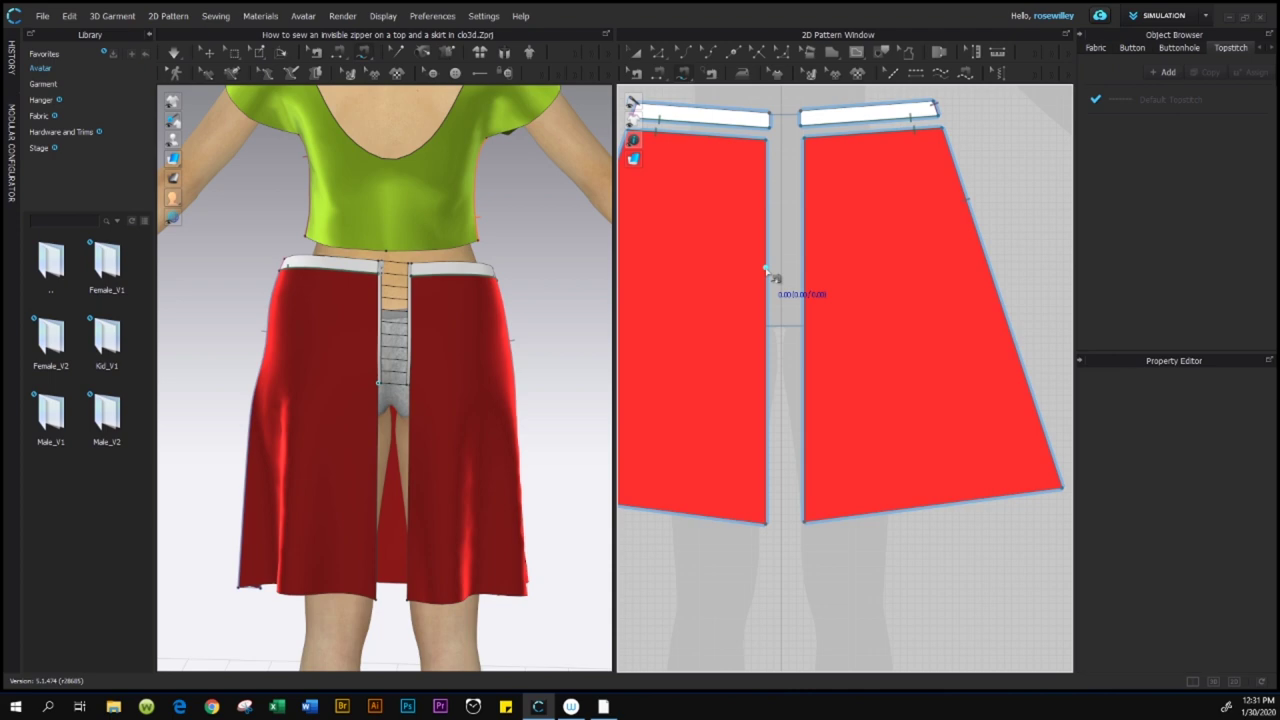
pyautogui.click(766, 272)
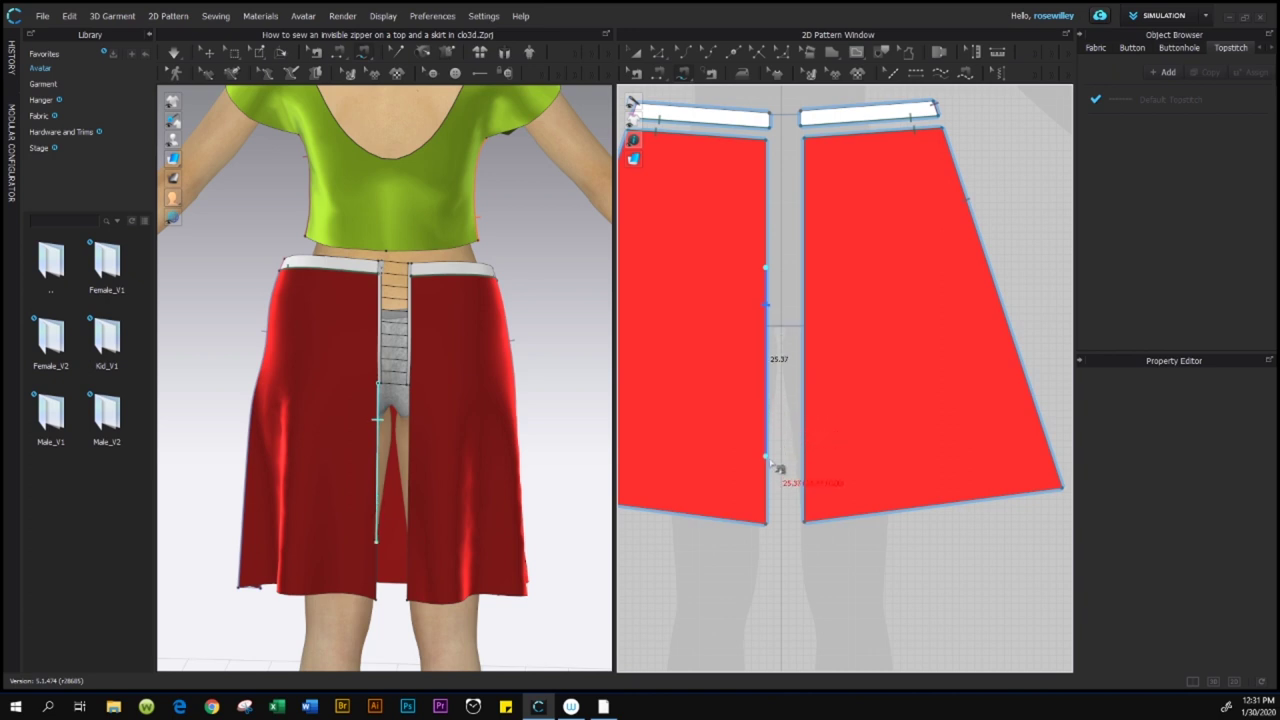
pyautogui.doubleClick(772, 530)
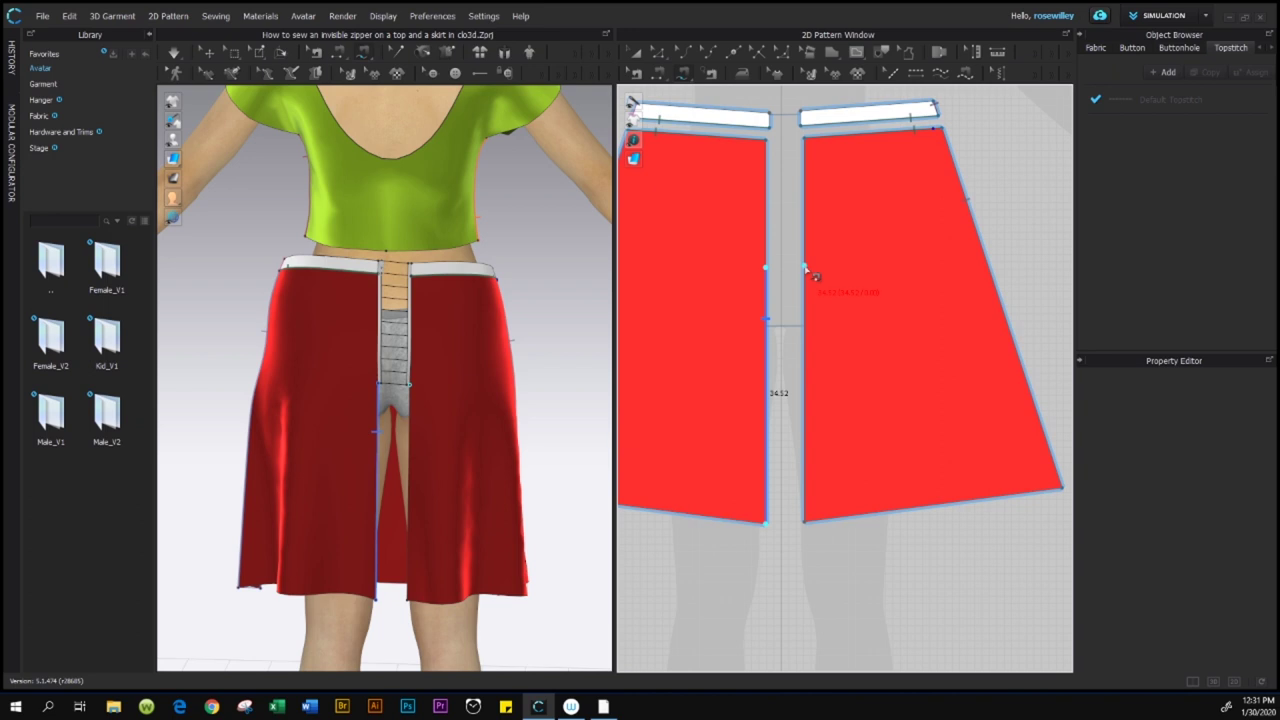
pyautogui.click(805, 267)
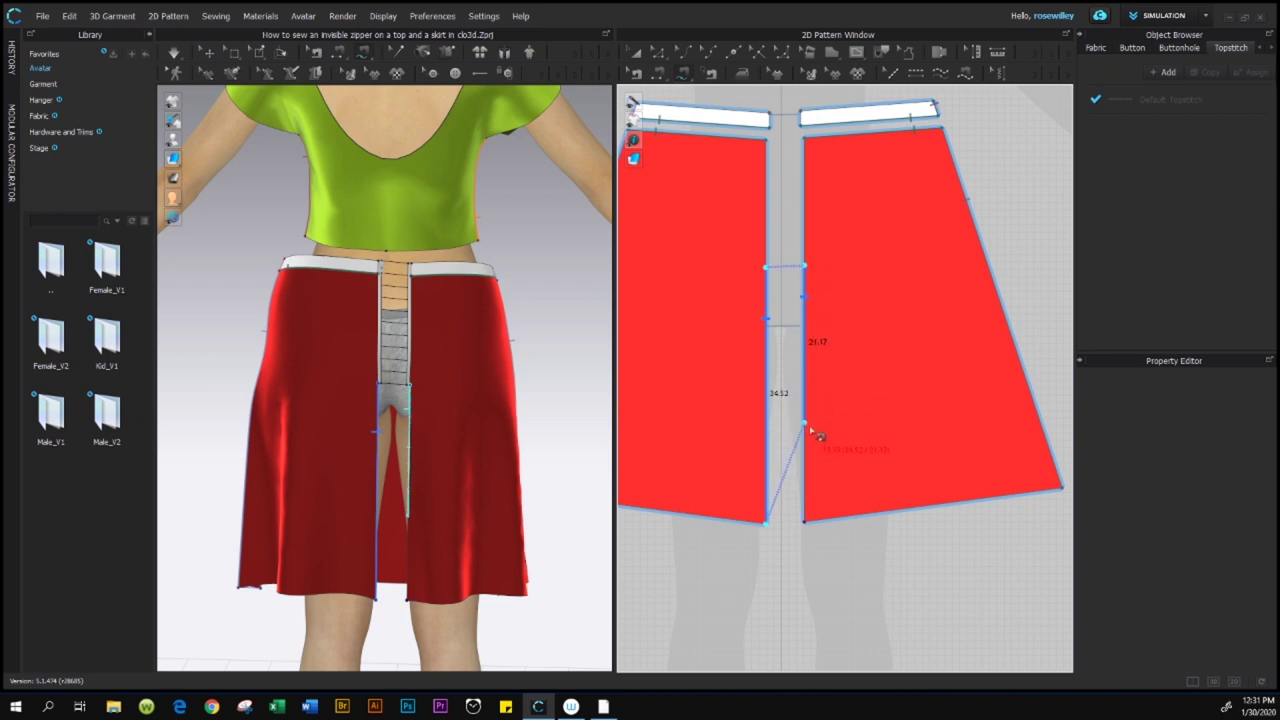
pyautogui.click(807, 521)
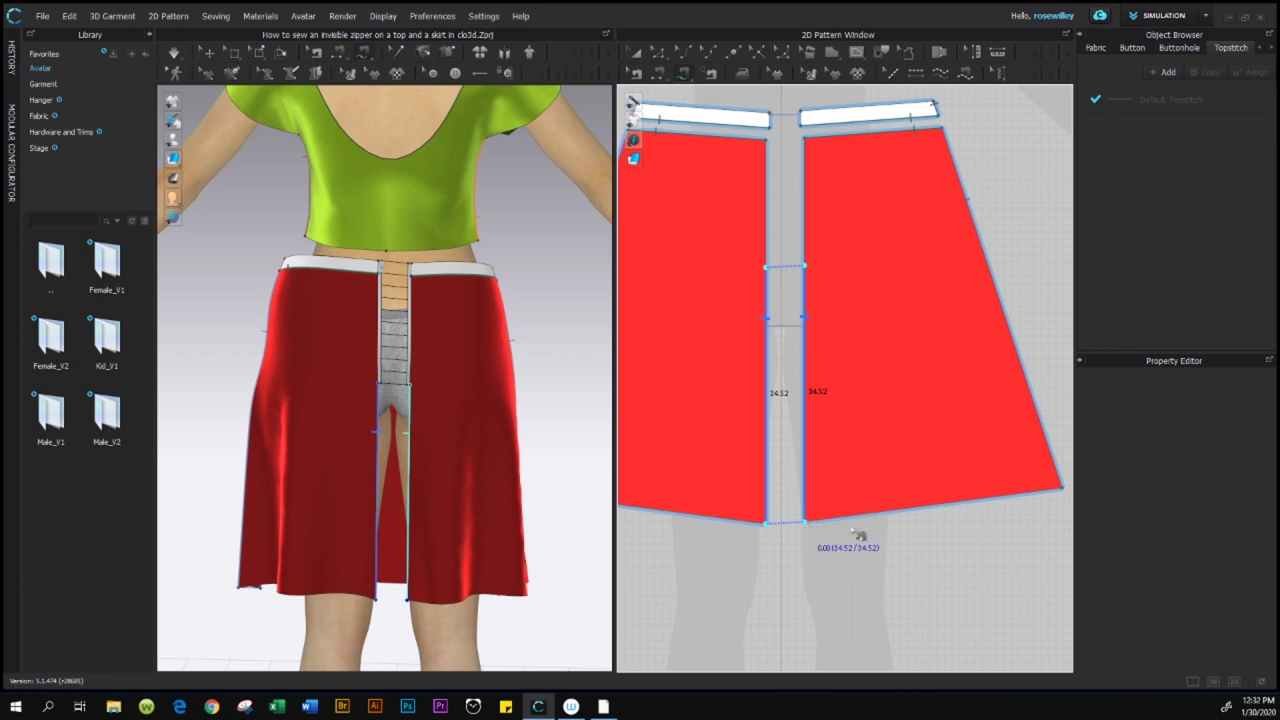
pyautogui.press('Return')
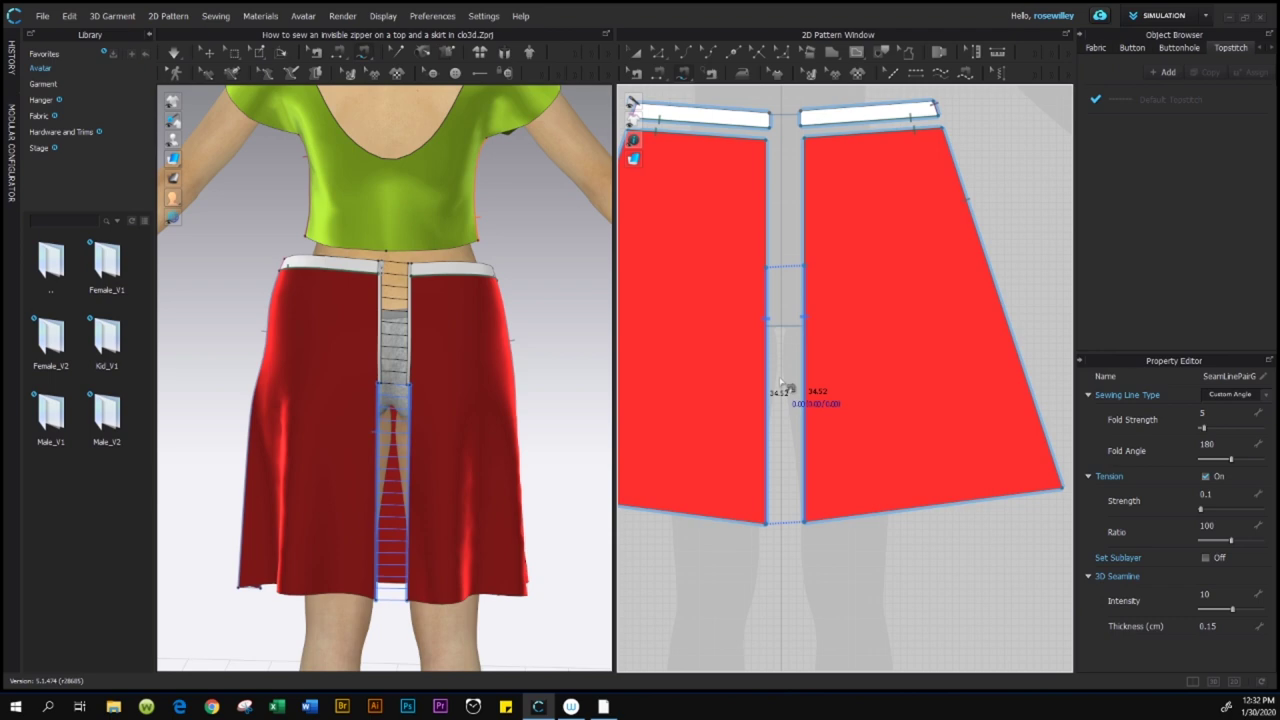
# Step: Simulate the garment to close the skirt's back opening along the zipper and the new seam
pyautogui.scroll(-2, 513, 465)
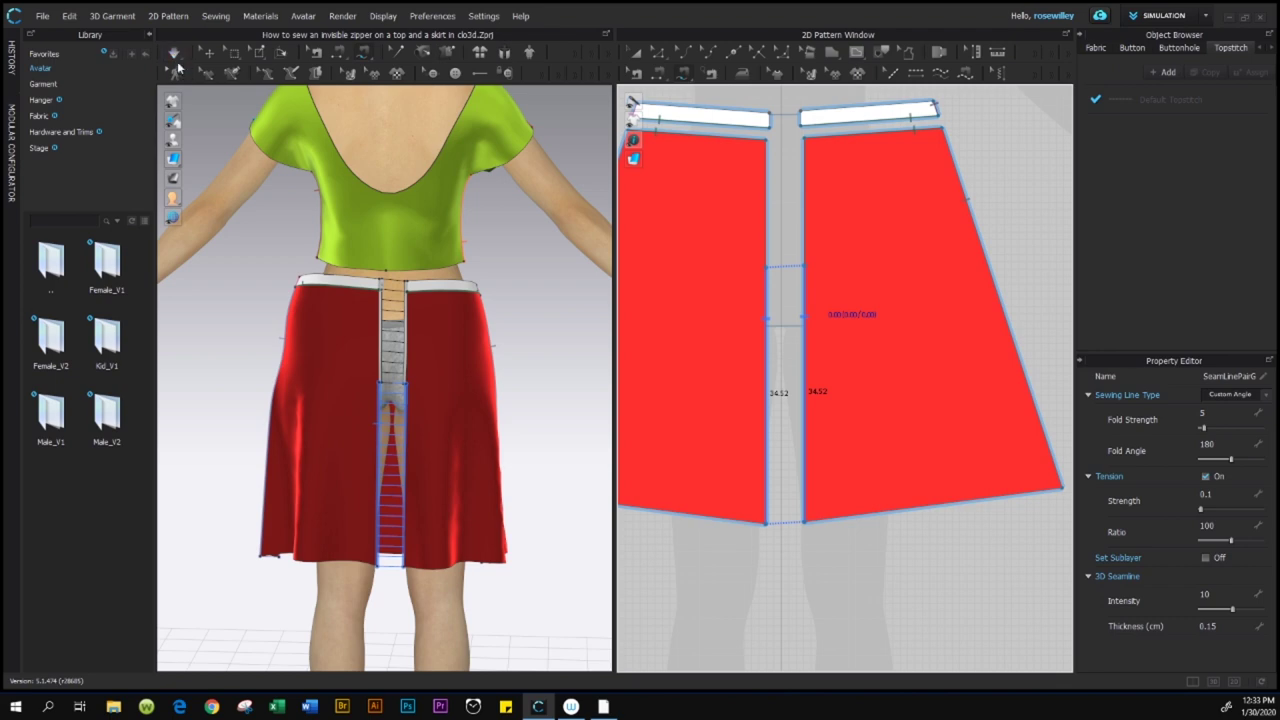
pyautogui.click(174, 52)
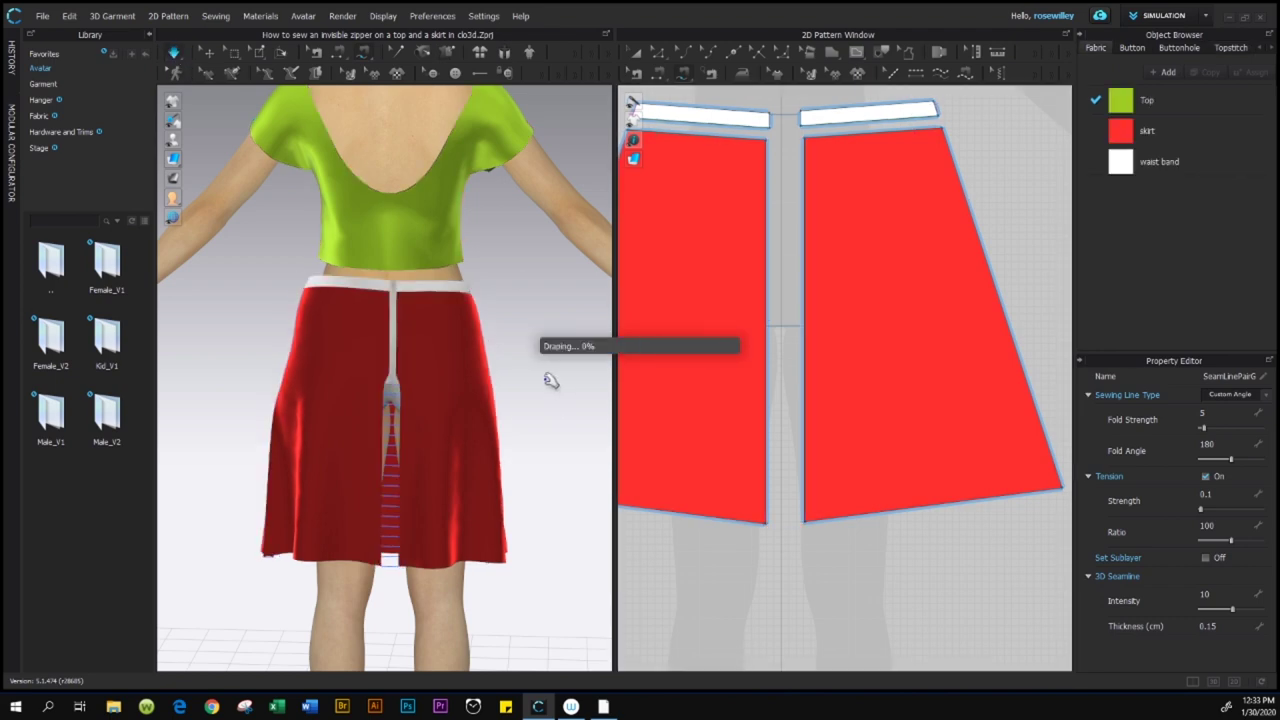
pyautogui.scroll(3, 435, 318)
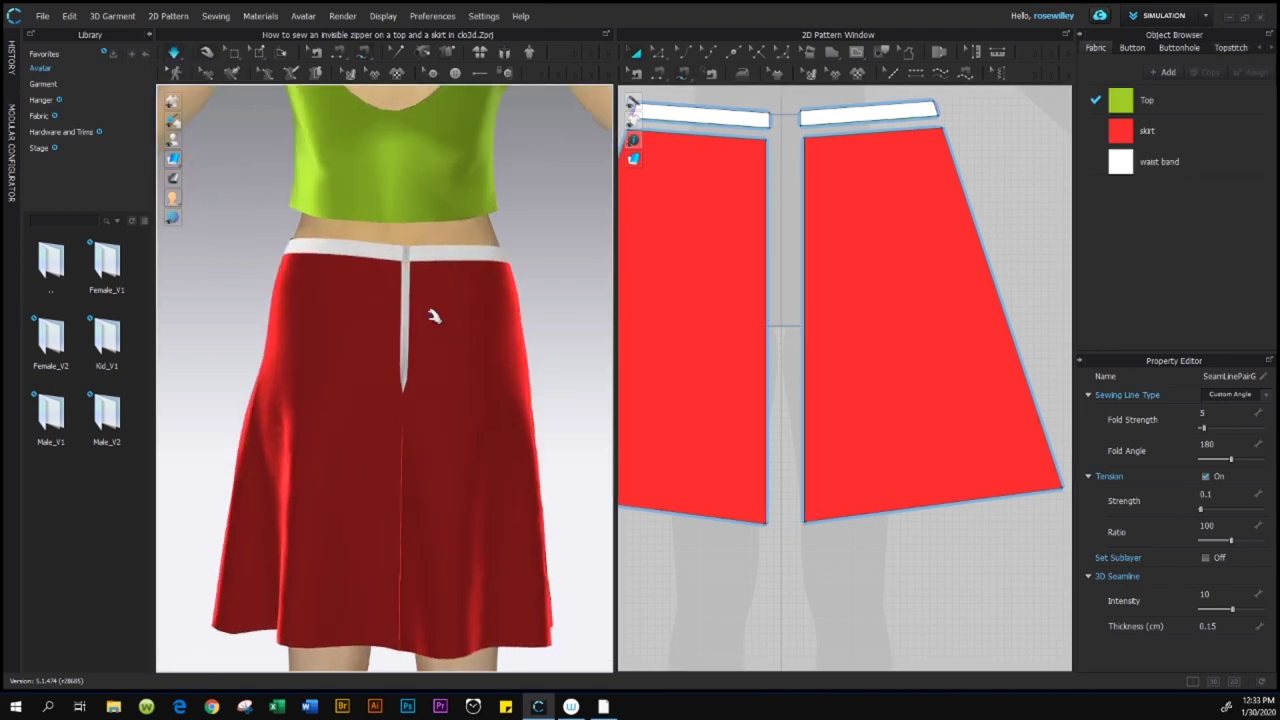
# Step: Examine the draped zipper on the skirt's back, including its slider, teeth, lower end and the seam beneath it
pyautogui.scroll(1, 432, 316)
pyautogui.scroll(2, 428, 314)
pyautogui.scroll(-5, 428, 314)
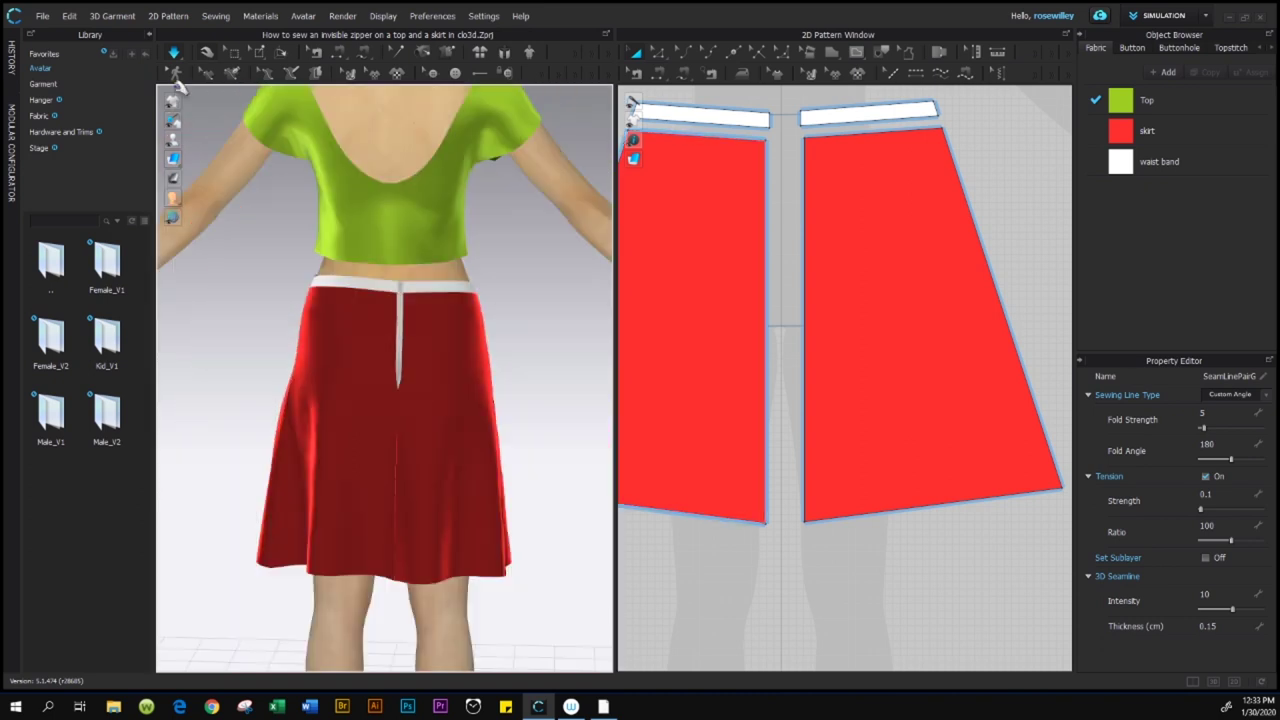
pyautogui.scroll(2, 440, 363)
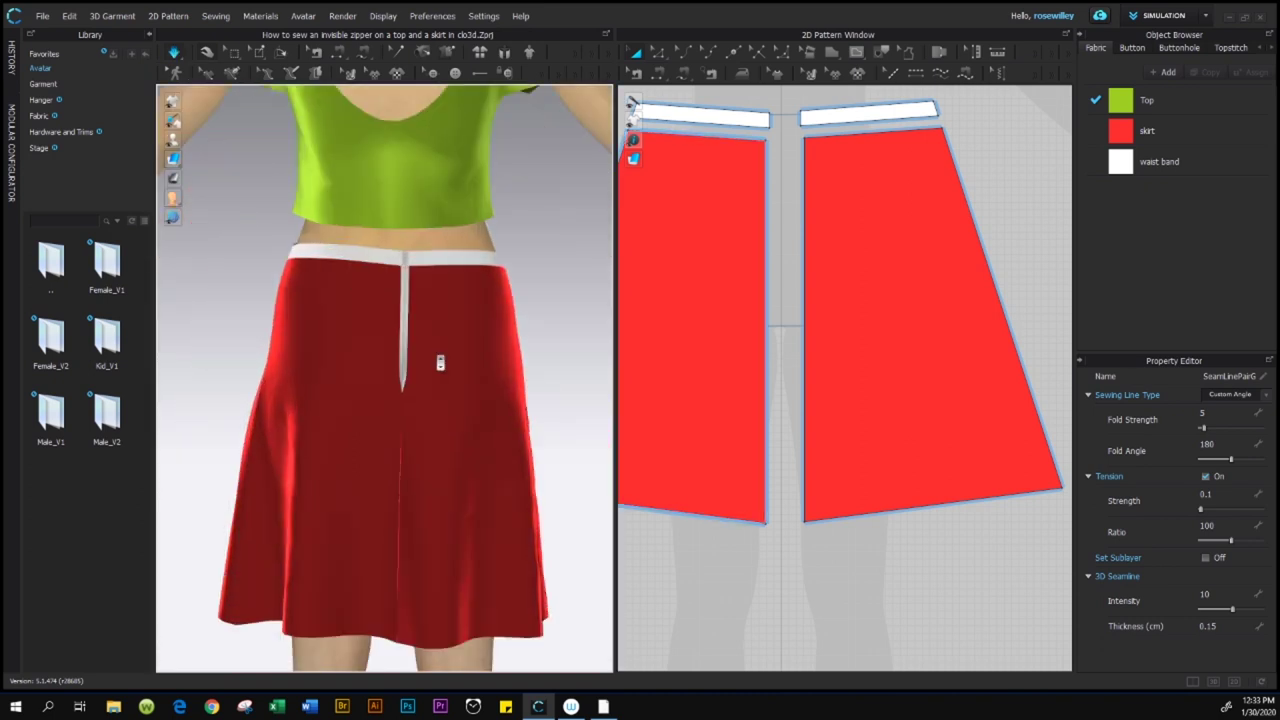
pyautogui.scroll(1, 440, 363)
pyautogui.scroll(1, 440, 363)
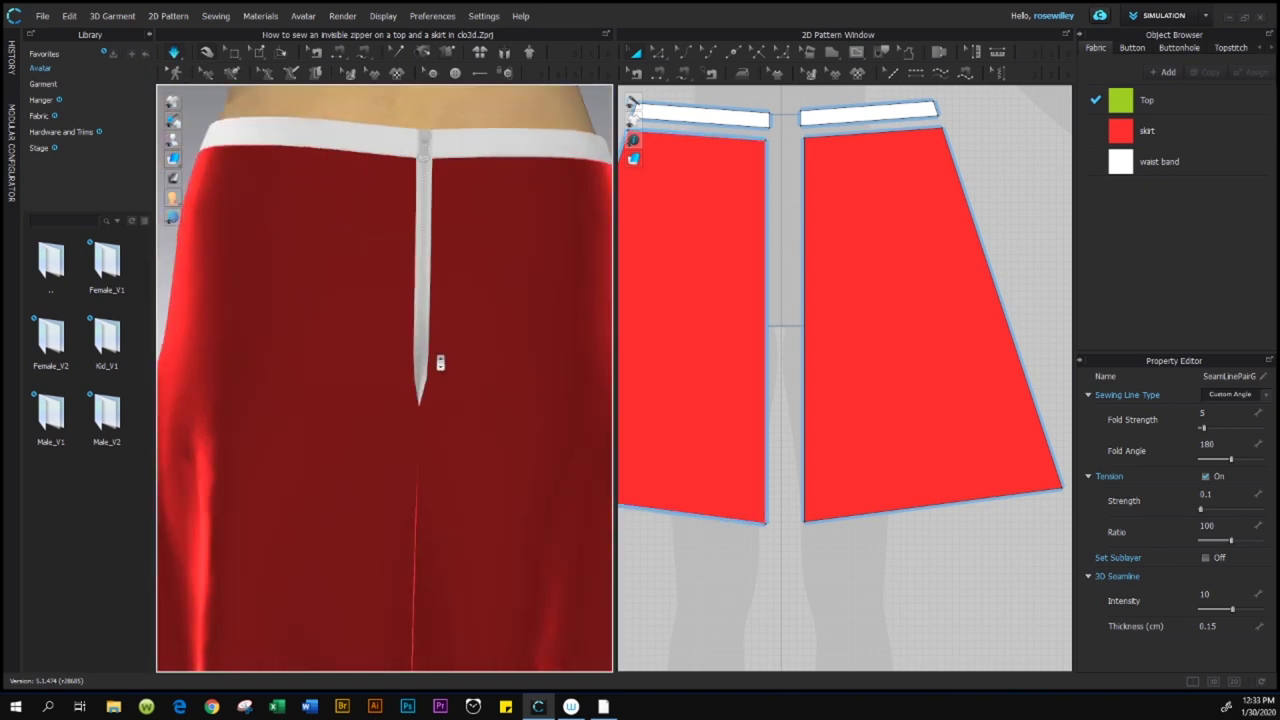
pyautogui.scroll(-1, 440, 363)
pyautogui.scroll(-3, 449, 366)
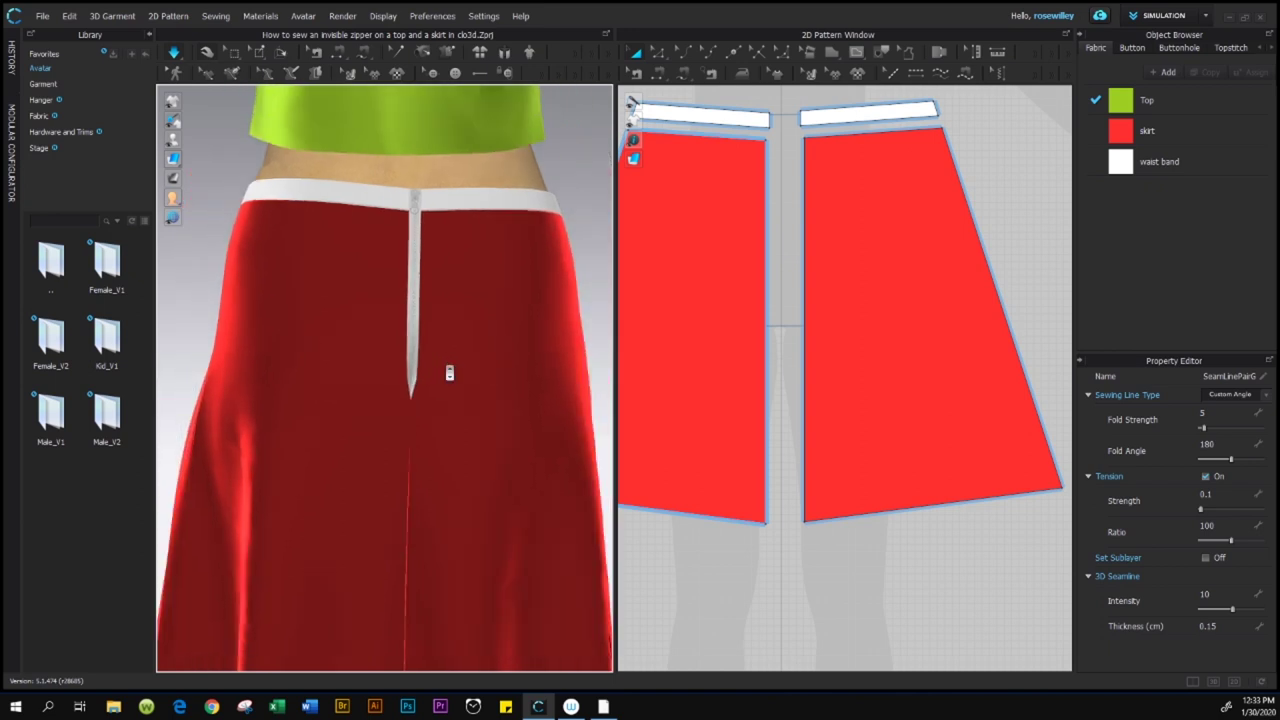
pyautogui.scroll(-2, 449, 373)
pyautogui.scroll(2, 449, 373)
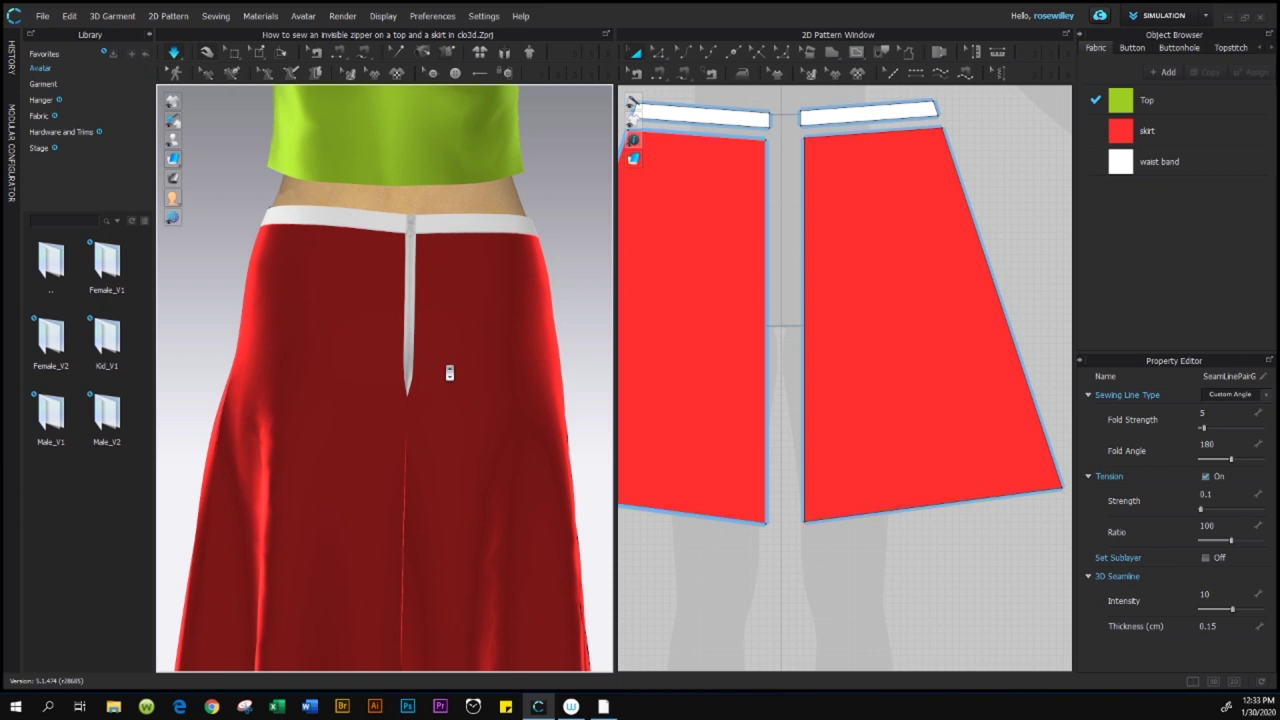
pyautogui.scroll(5, 449, 373)
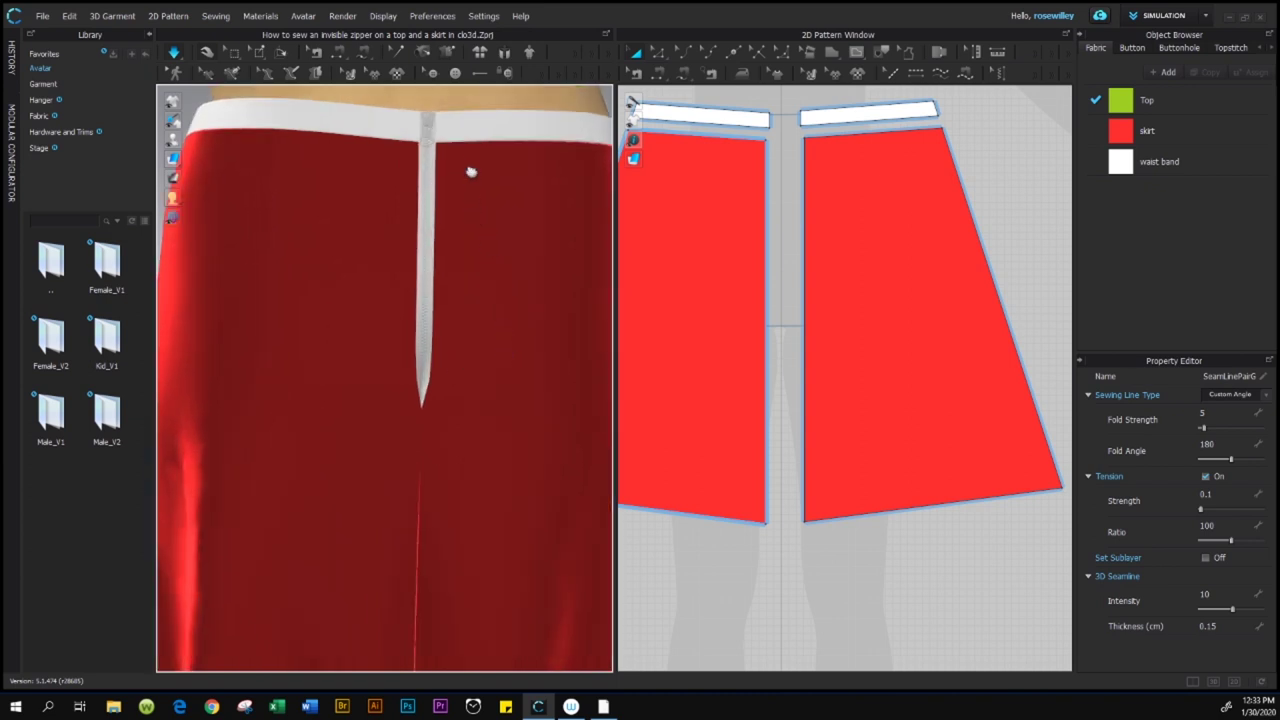
pyautogui.moveTo(471, 171); pyautogui.dragTo(448, 288, button='middle')
pyautogui.scroll(2, 390, 262)
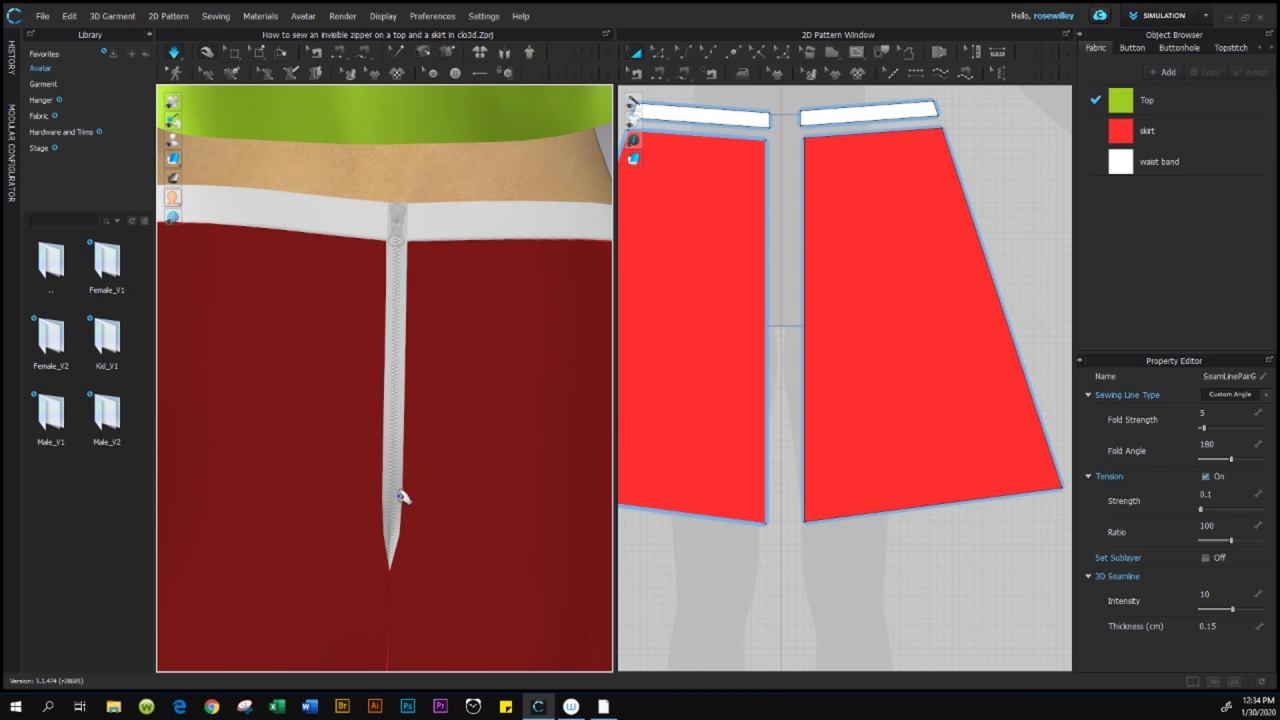
pyautogui.scroll(-1, 398, 497)
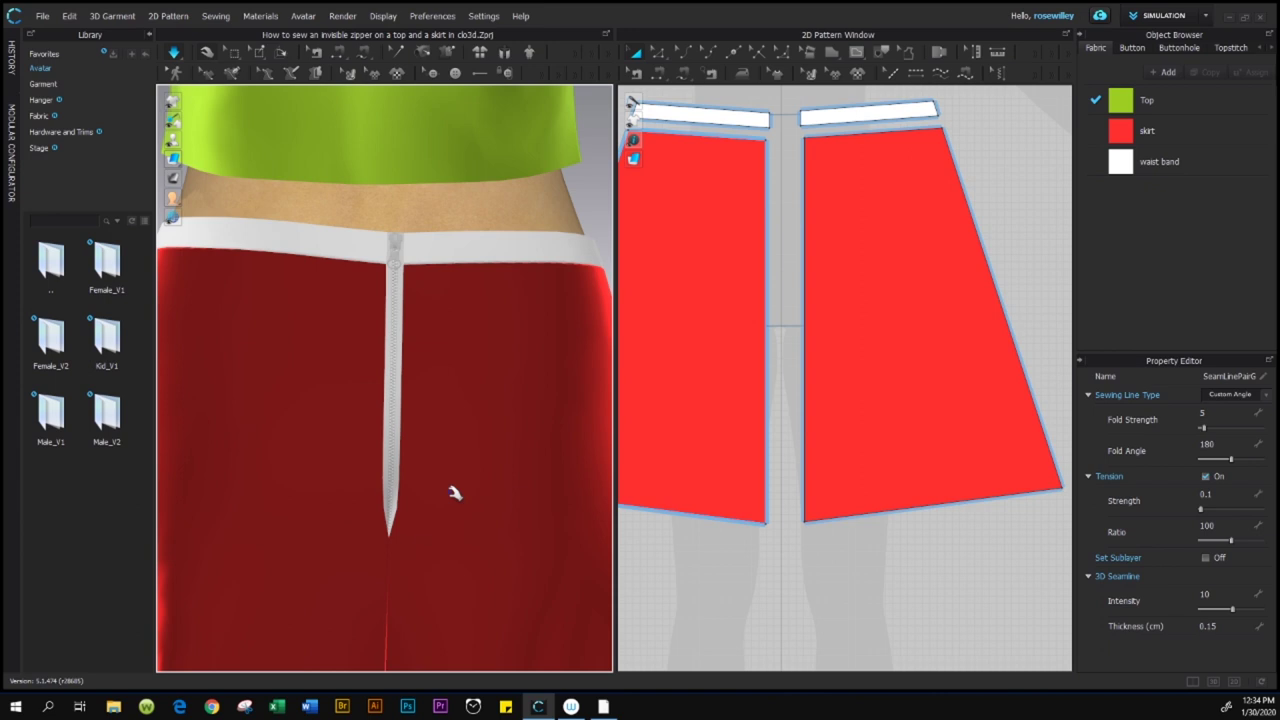
pyautogui.scroll(3, 455, 492)
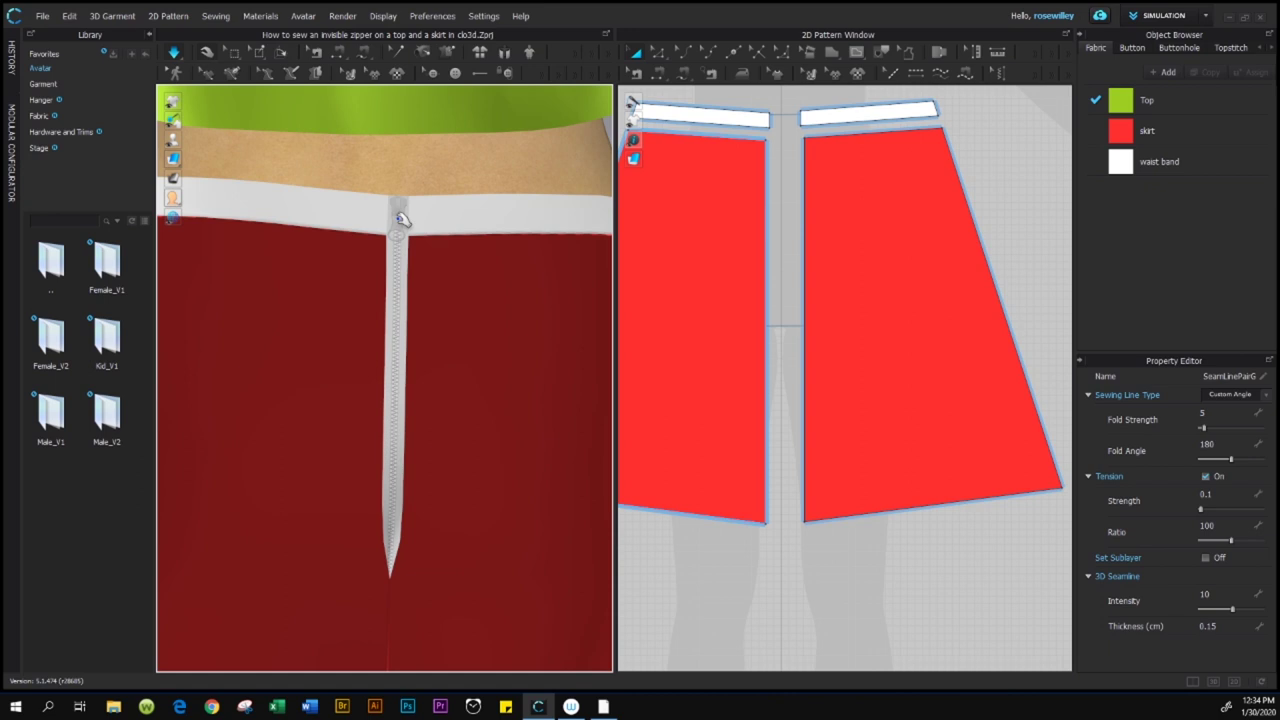
# Step: Stop the simulation and change the zipper slider's puller to the slim, solid teardrop shape
pyautogui.click(175, 55)
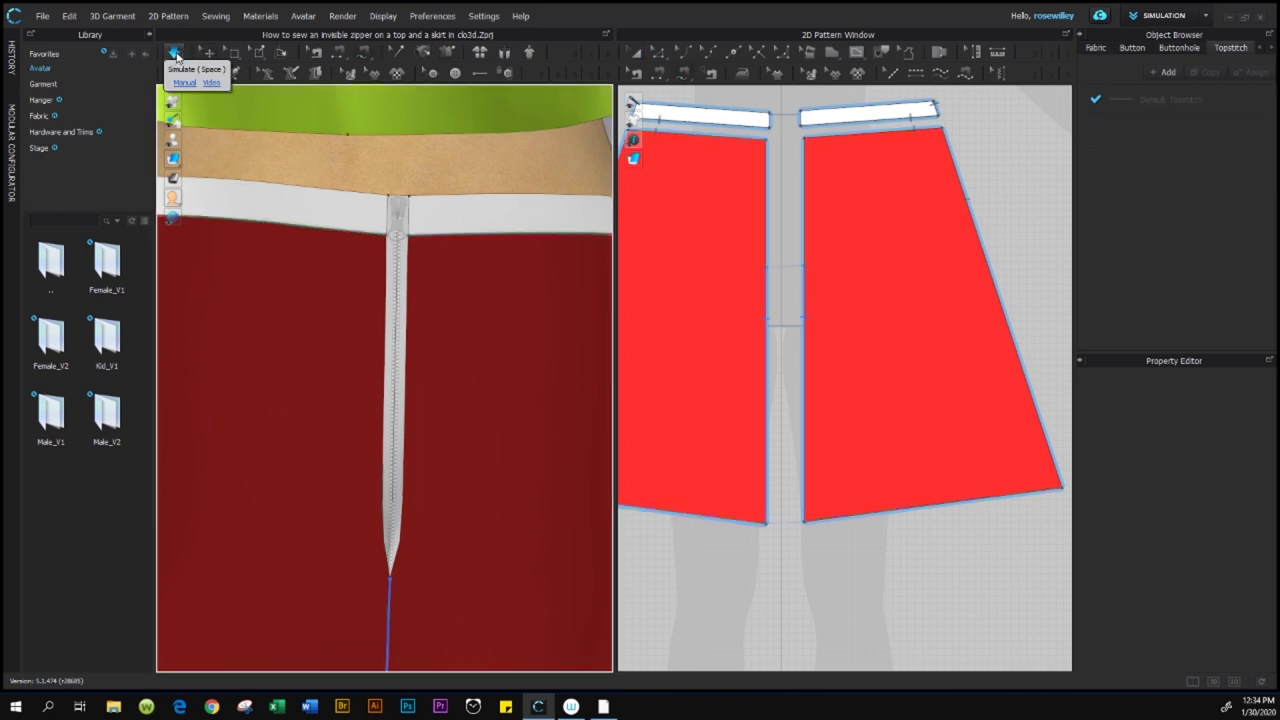
pyautogui.click(176, 55)
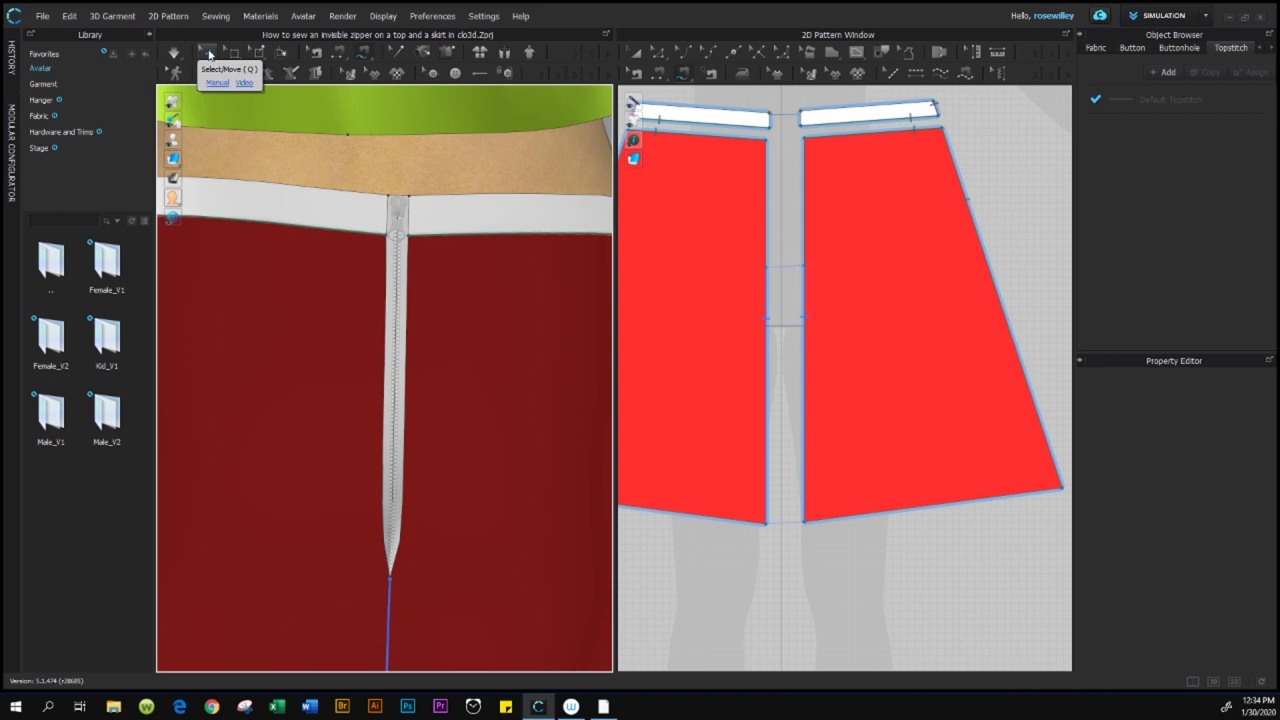
pyautogui.click(209, 55)
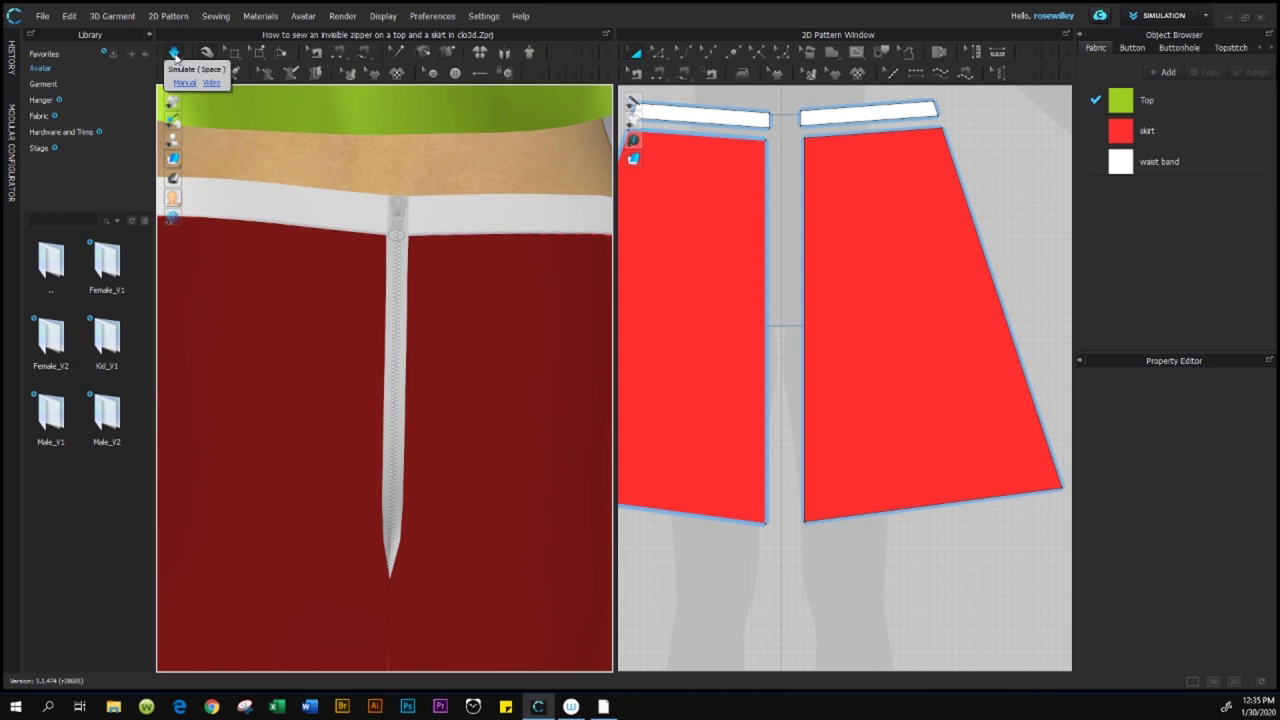
pyautogui.click(175, 56)
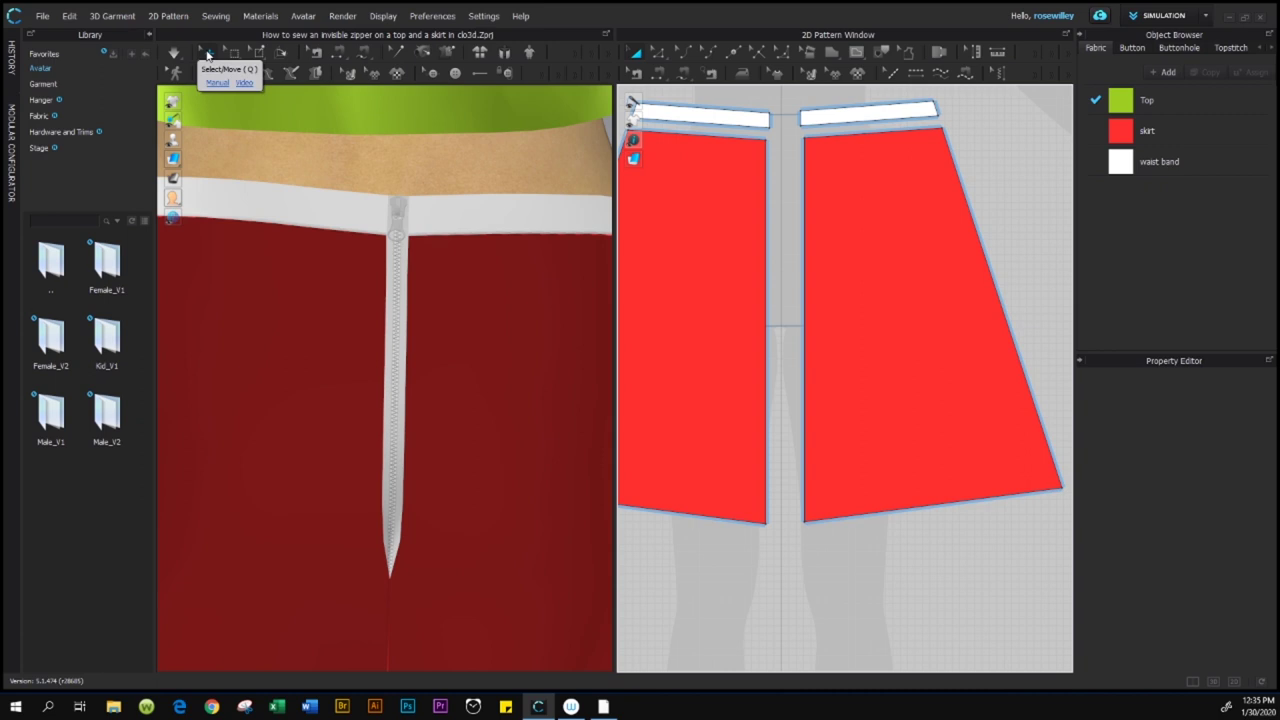
pyautogui.click(400, 230)
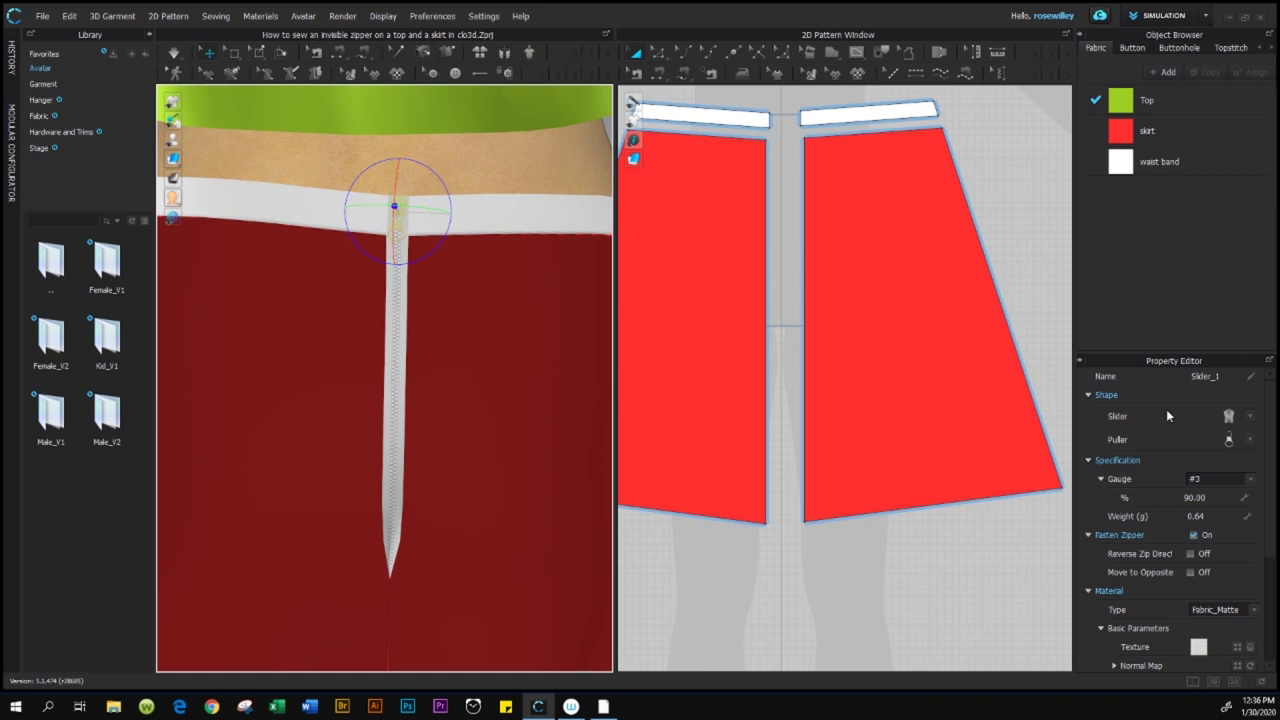
pyautogui.click(1250, 417)
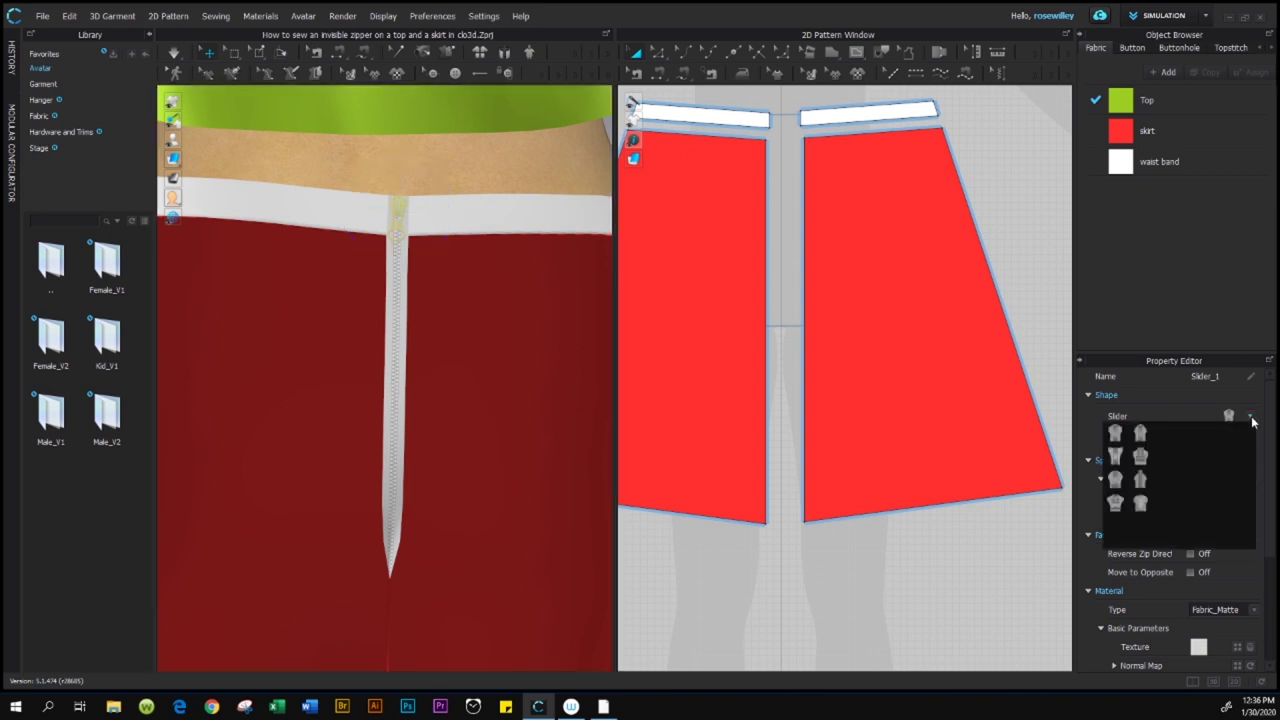
pyautogui.click(1251, 418)
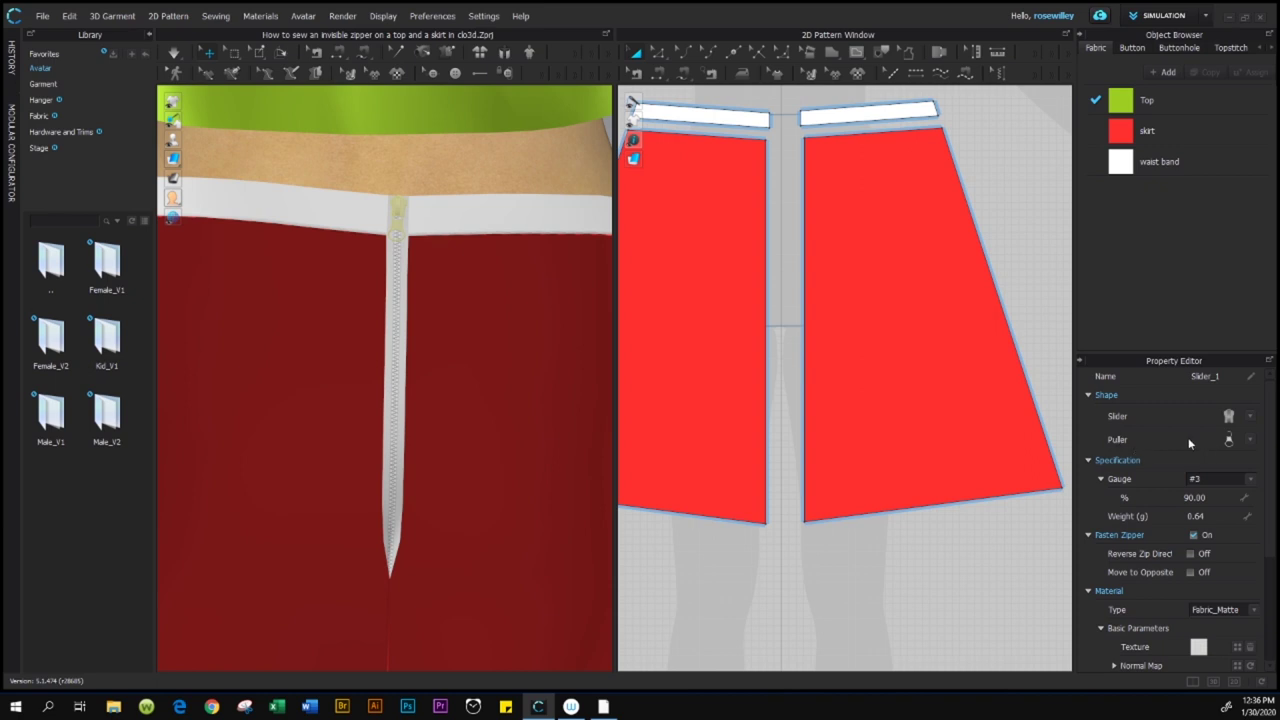
pyautogui.click(1250, 442)
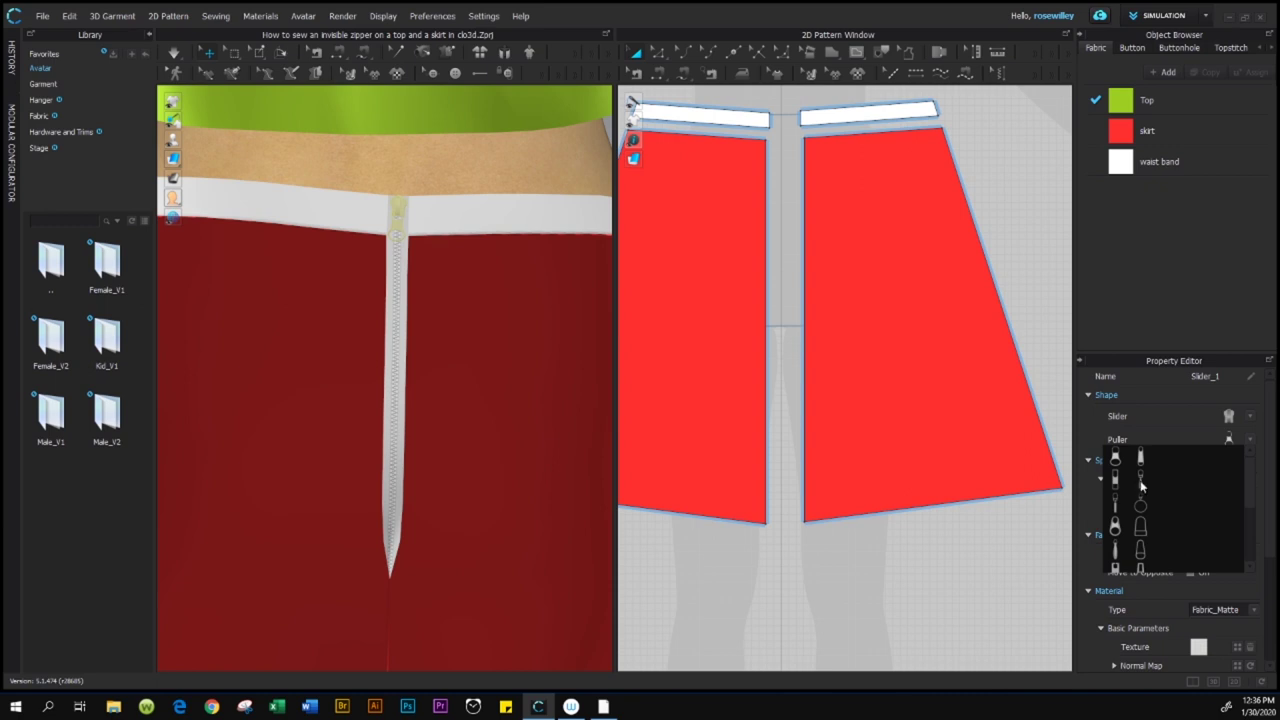
pyautogui.click(1116, 553)
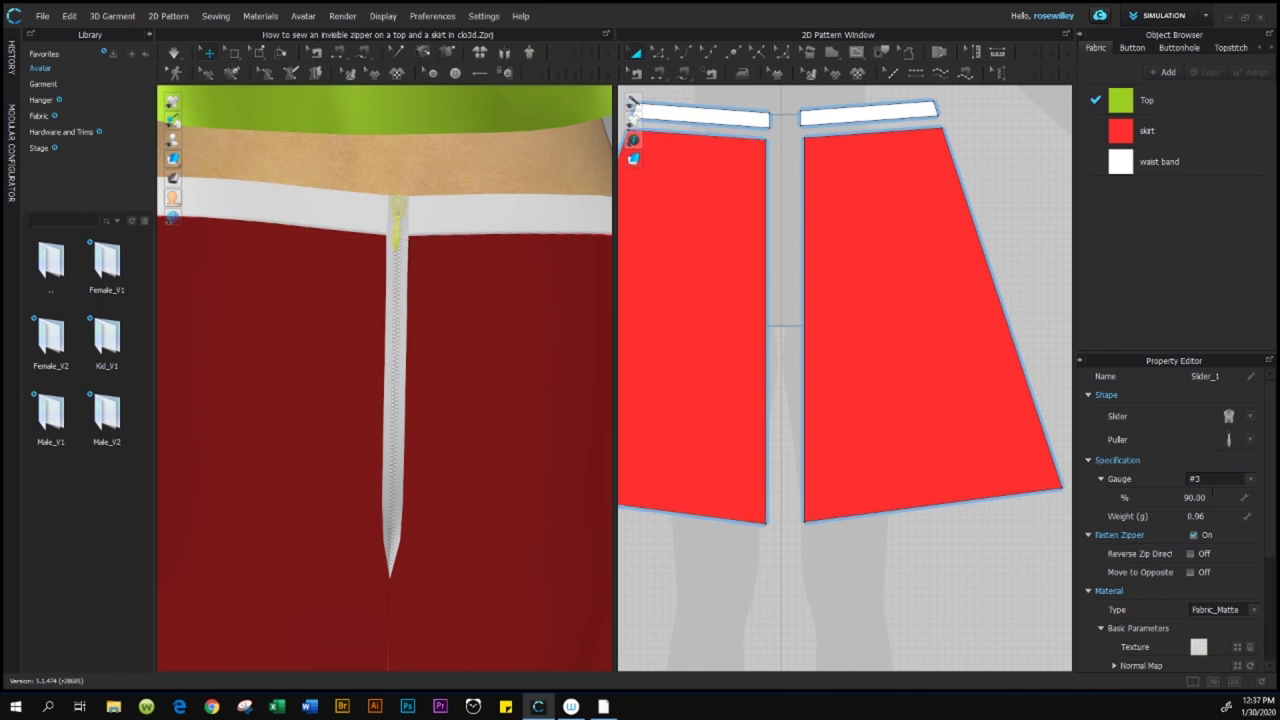
# Step: Color the zipper slider and puller a muted red, B74242, after trying darker red swatches
pyautogui.scroll(-5, 1215, 490)
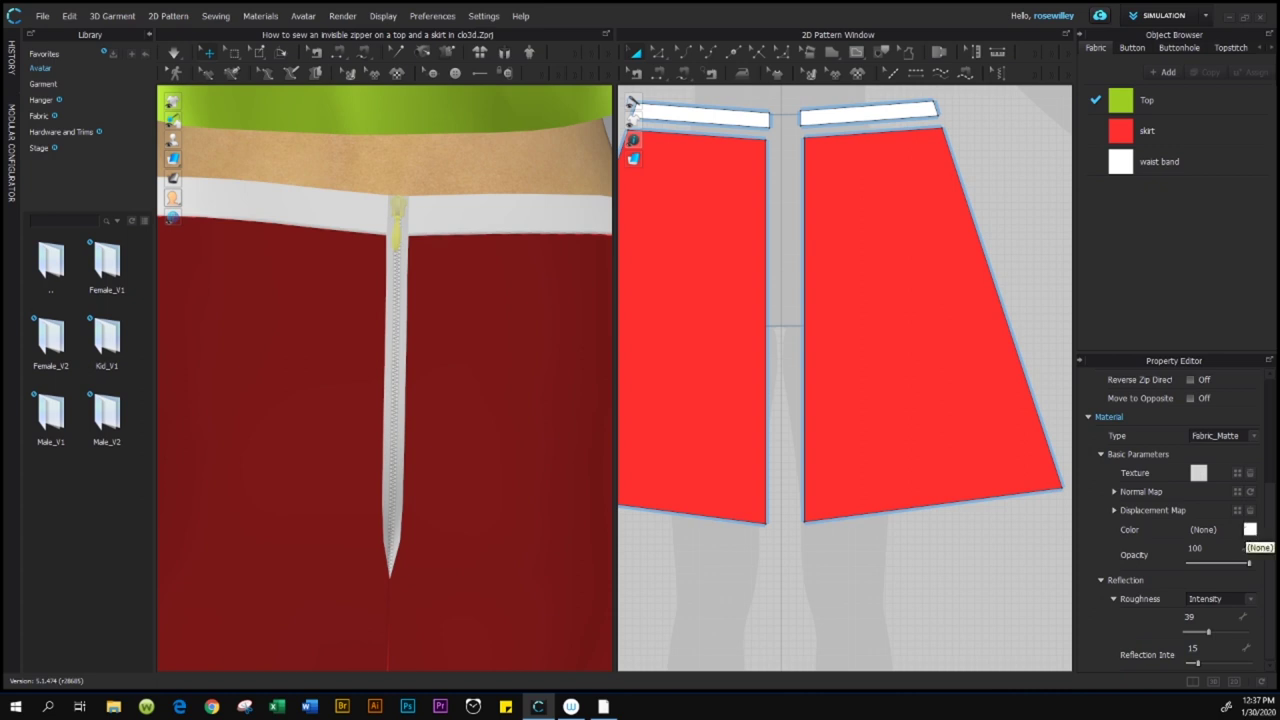
pyautogui.click(1250, 530)
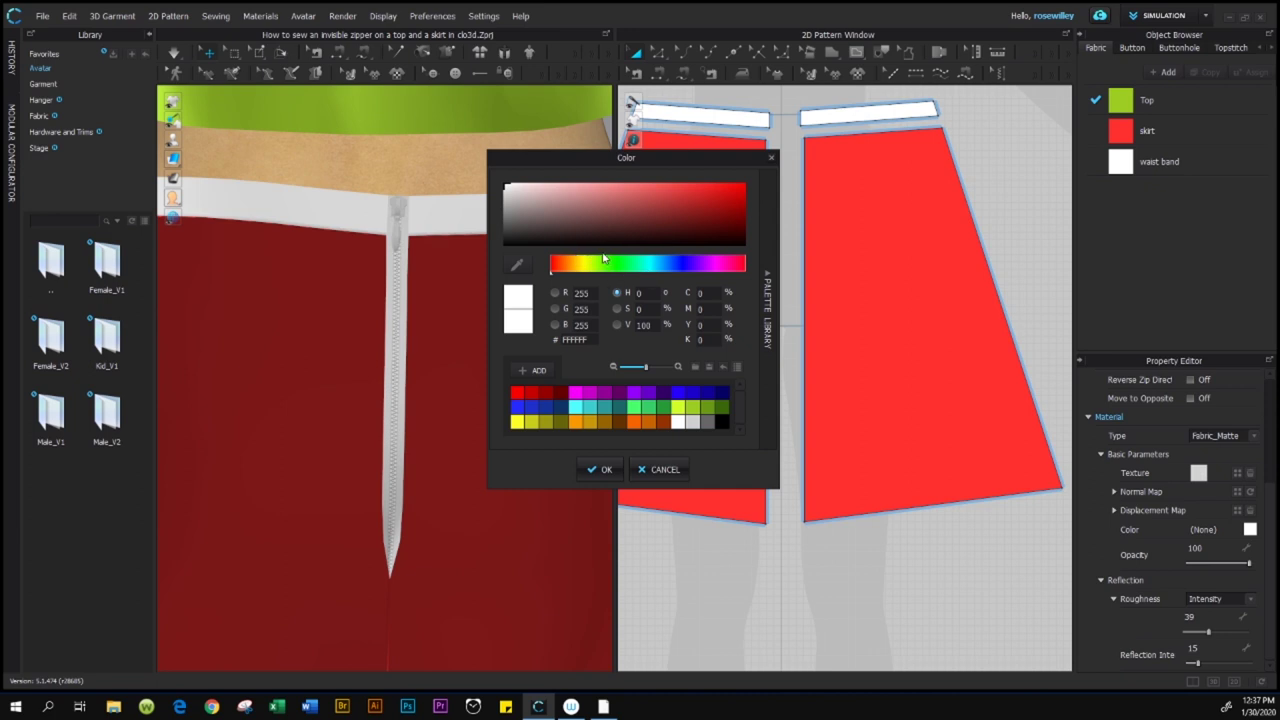
pyautogui.click(560, 394)
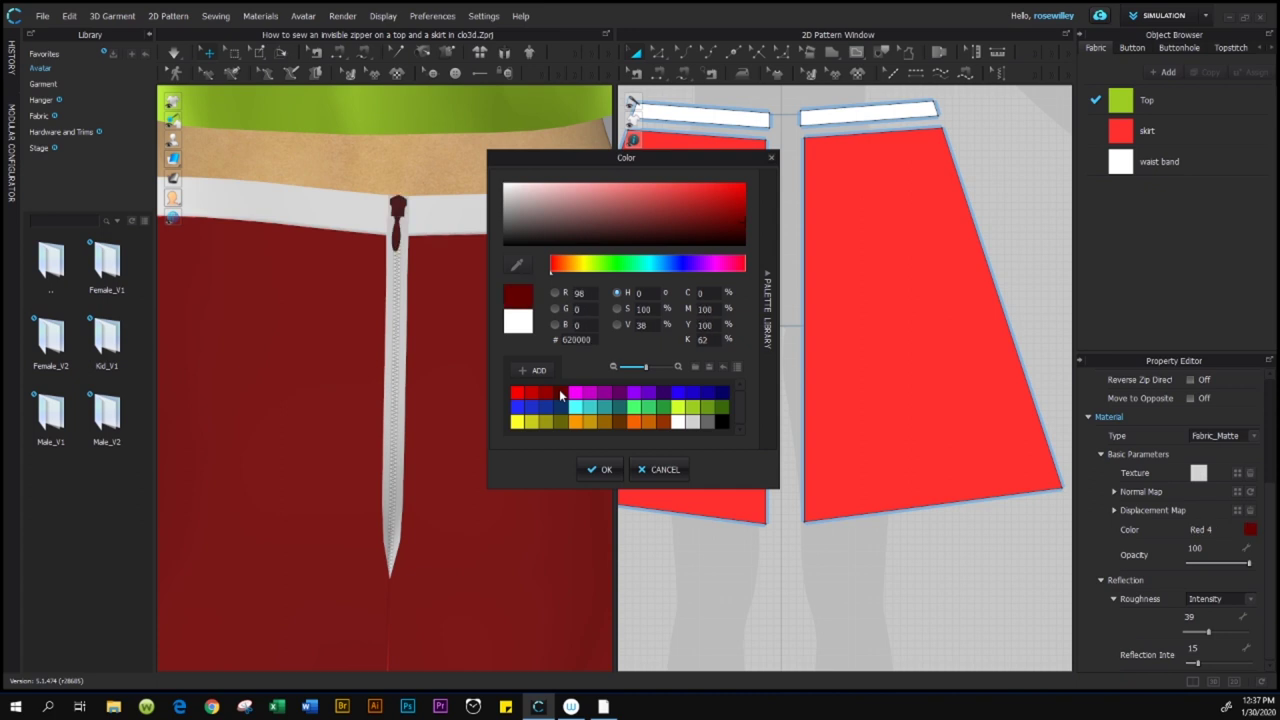
pyautogui.click(549, 397)
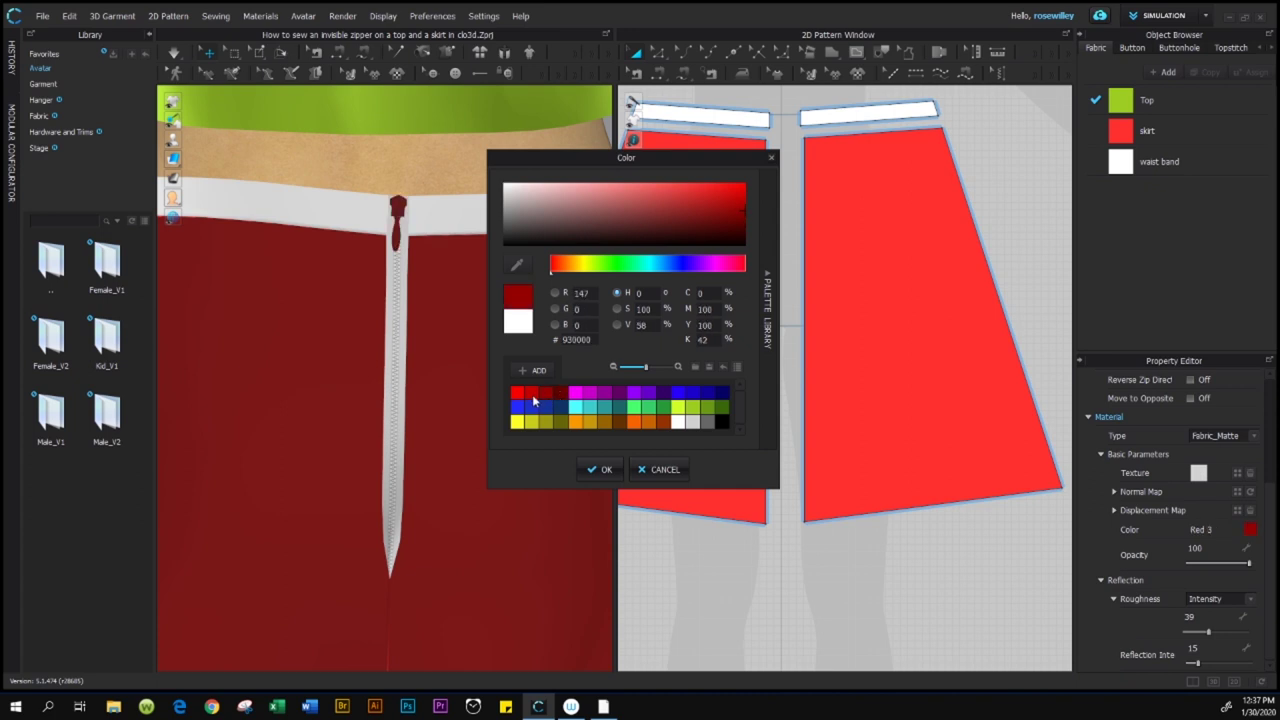
pyautogui.click(534, 398)
pyautogui.moveTo(540, 230); pyautogui.dragTo(650, 193)
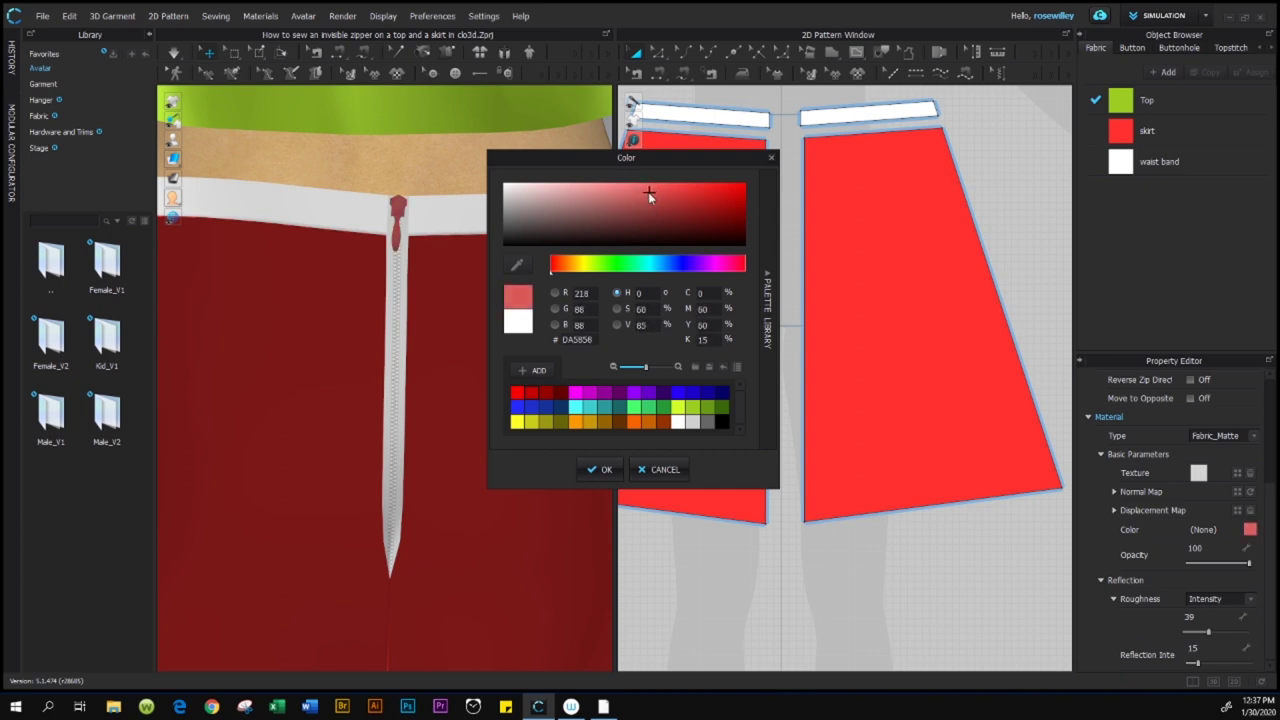
pyautogui.moveTo(644, 192)
pyautogui.mouseDown()
pyautogui.moveTo(638, 210)
pyautogui.moveTo(661, 210)
pyautogui.moveTo(658, 200)
pyautogui.mouseUp()
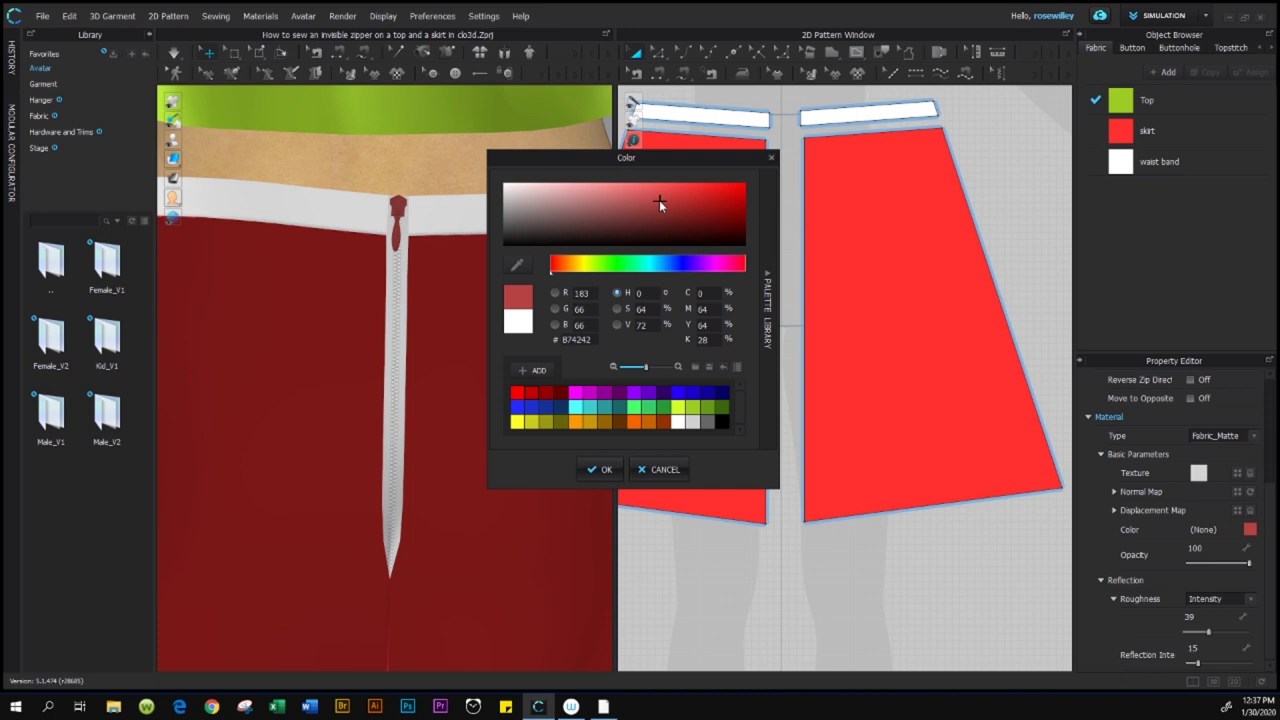
pyautogui.click(603, 470)
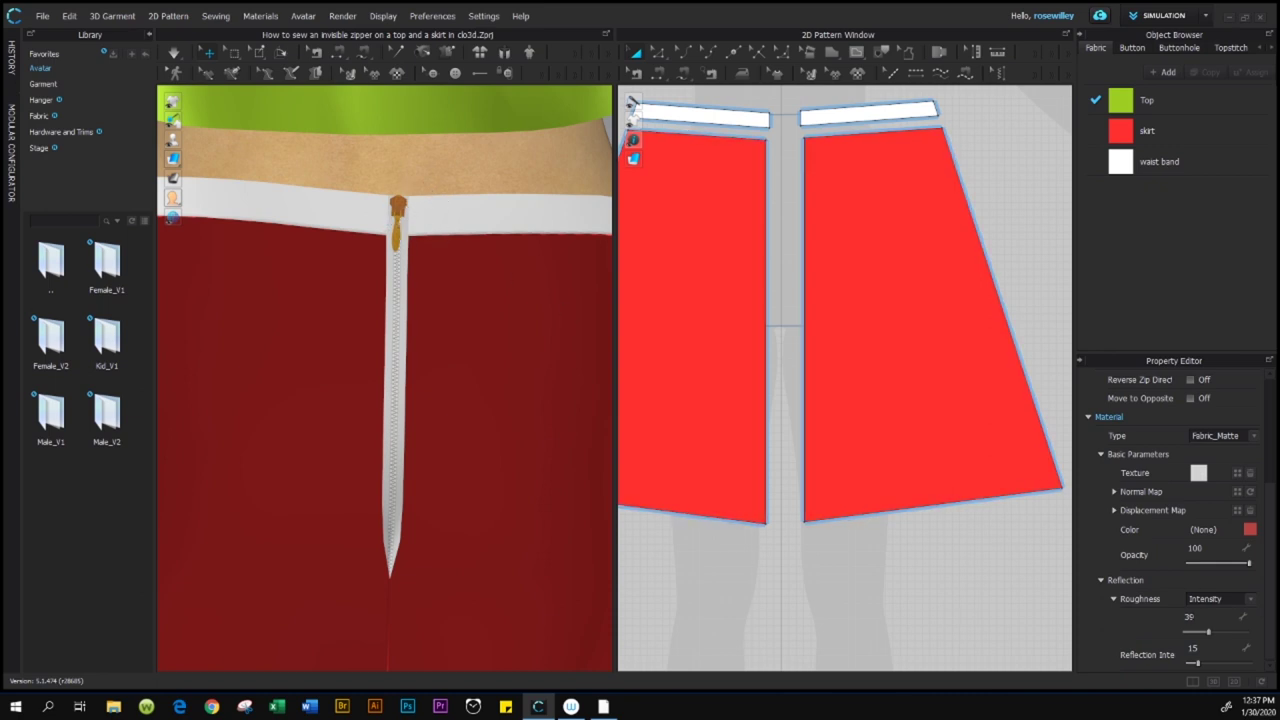
# Step: Set the zipper slider's material color to the dark red swatch Red 3 (930000)
pyautogui.click(1250, 530)
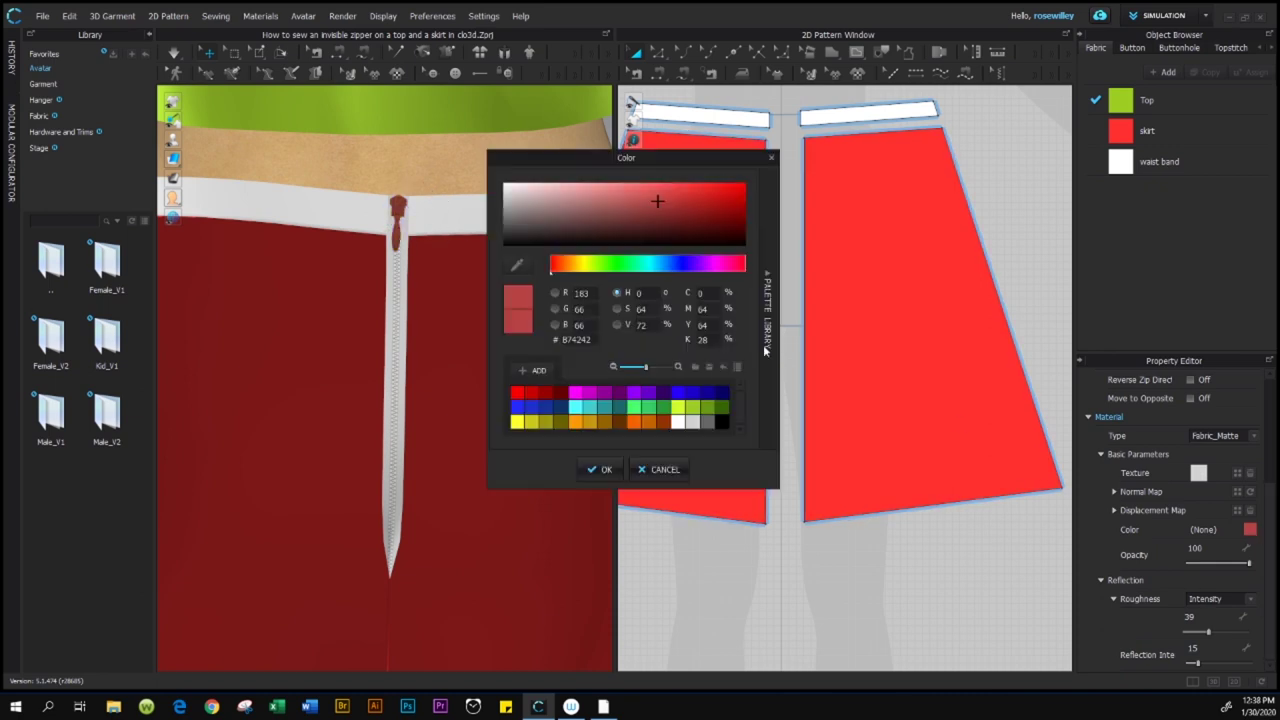
pyautogui.click(549, 398)
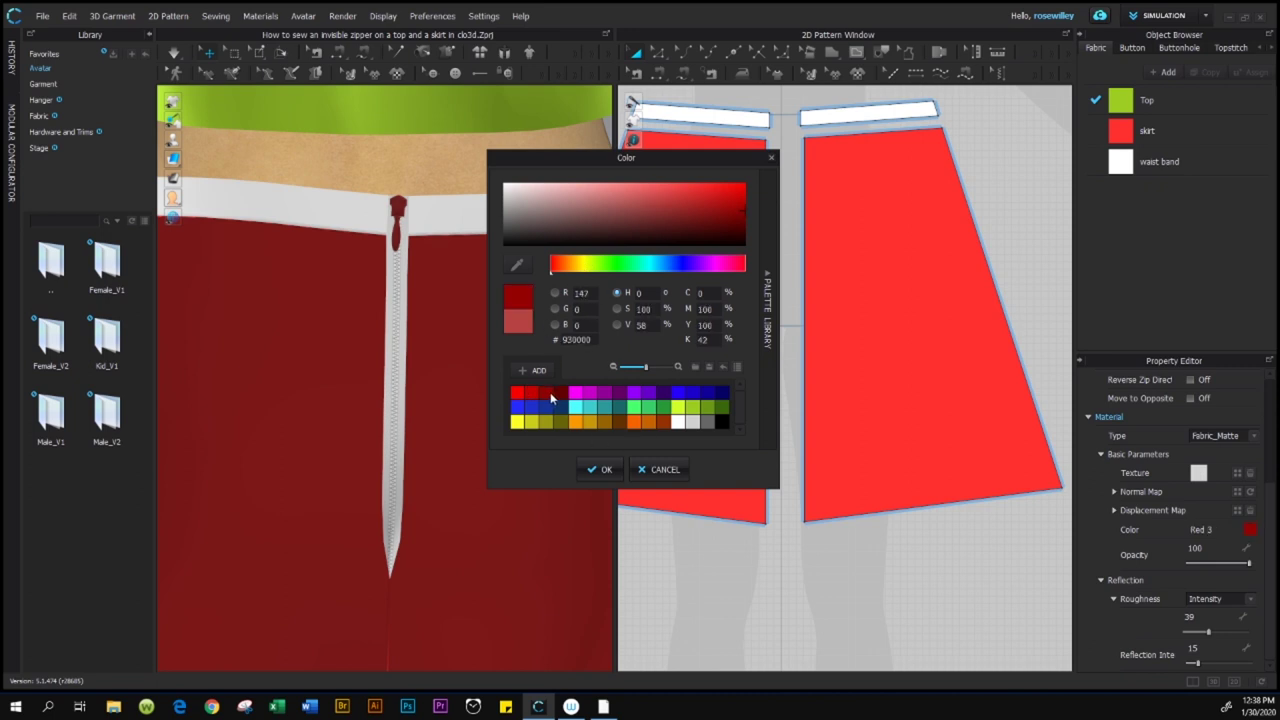
pyautogui.click(600, 470)
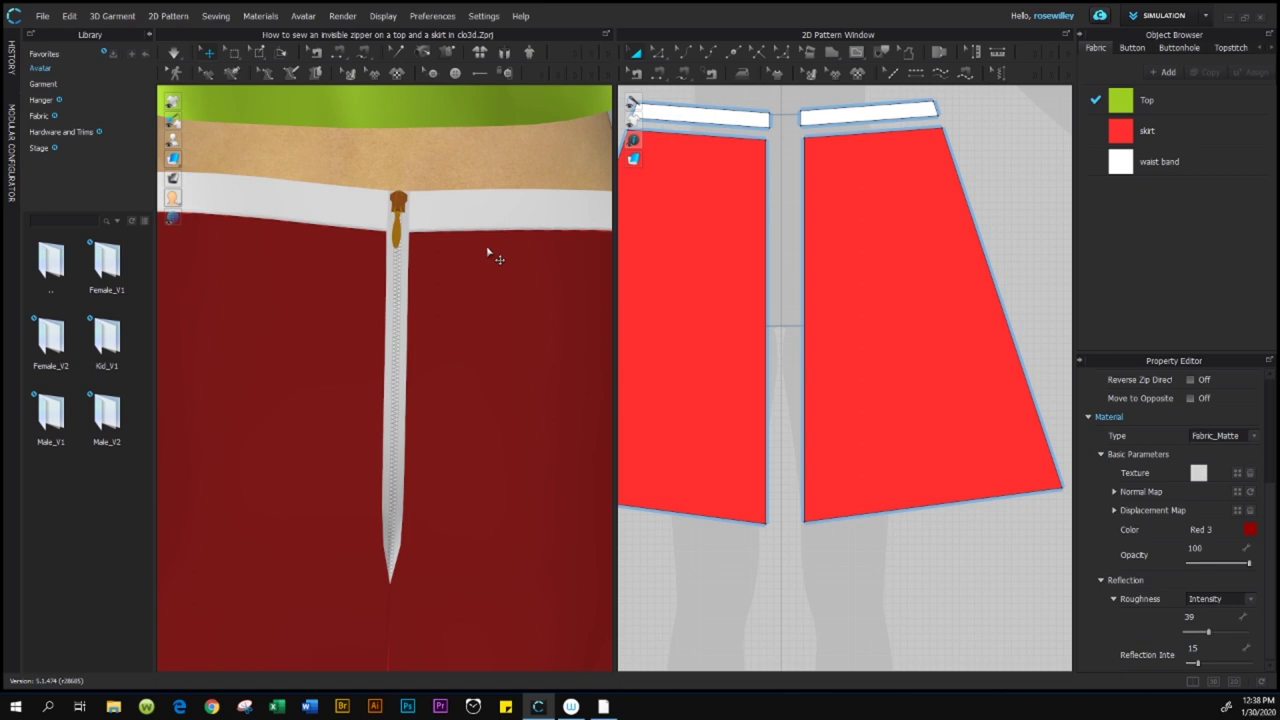
# Step: Simulate the garment and examine the slider, puller and zipper on the skirt's back from near and far
pyautogui.press('space')
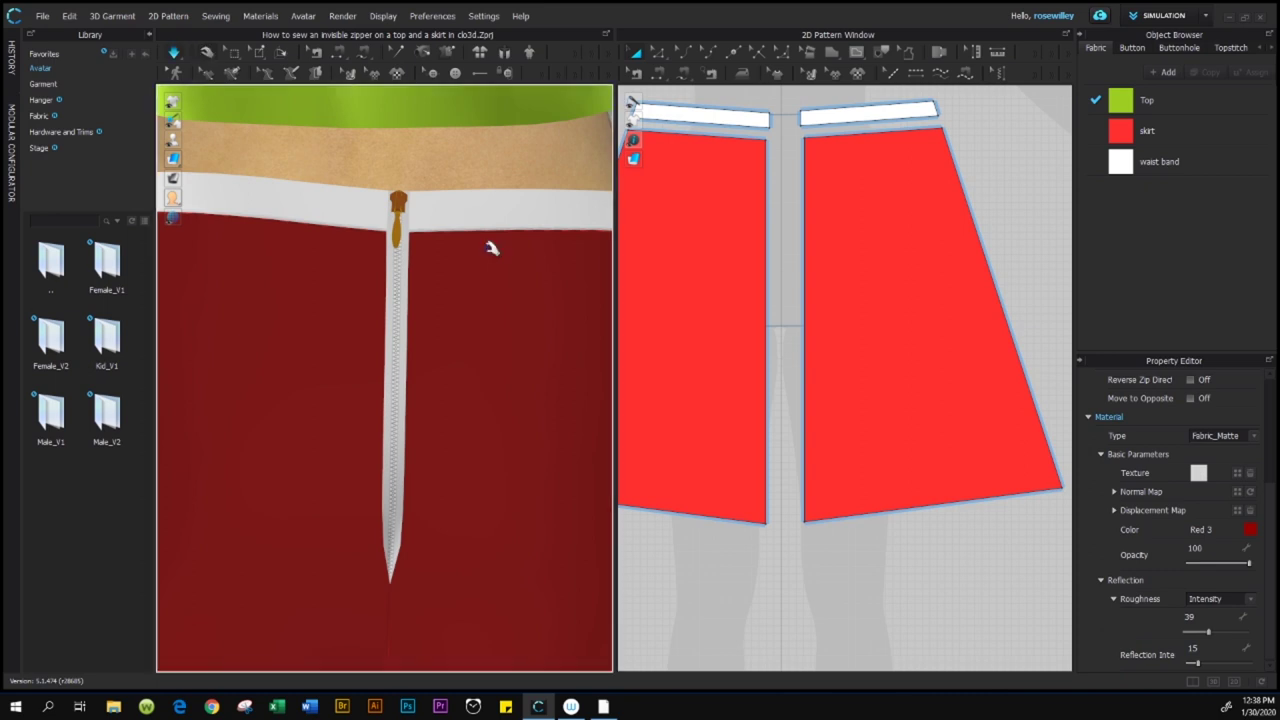
pyautogui.scroll(-5, 474, 194)
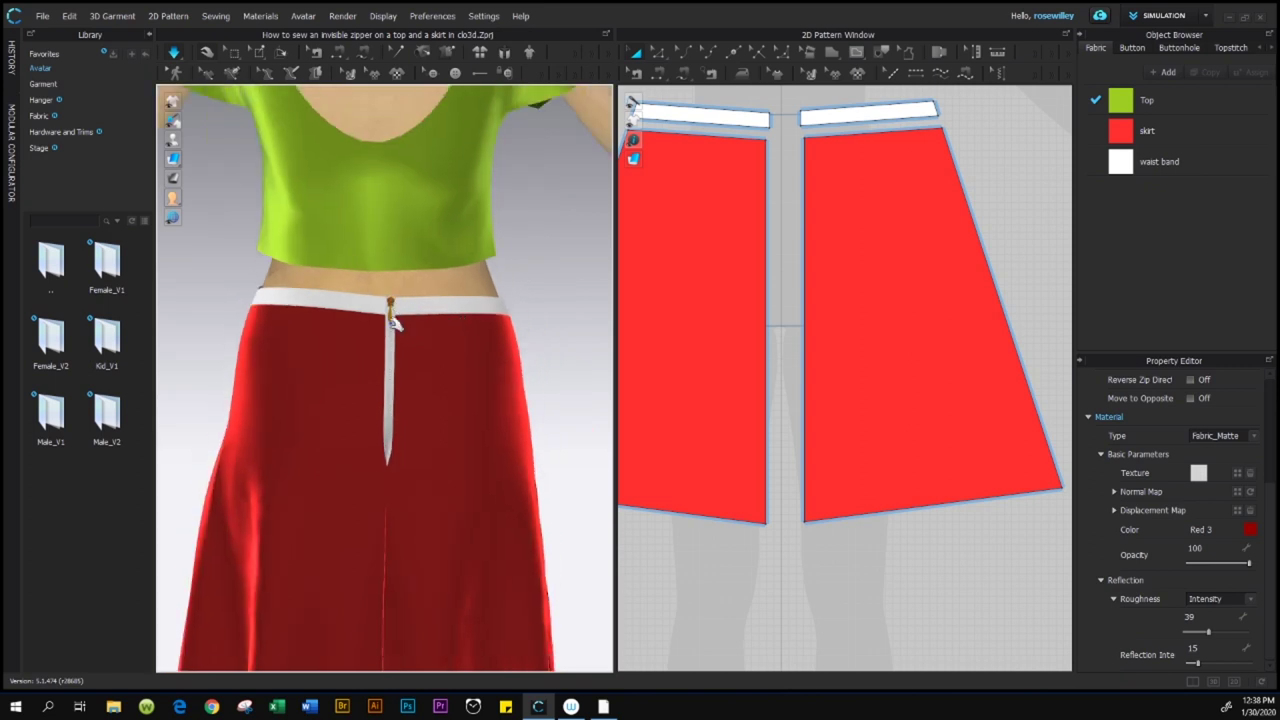
pyautogui.scroll(5, 393, 313)
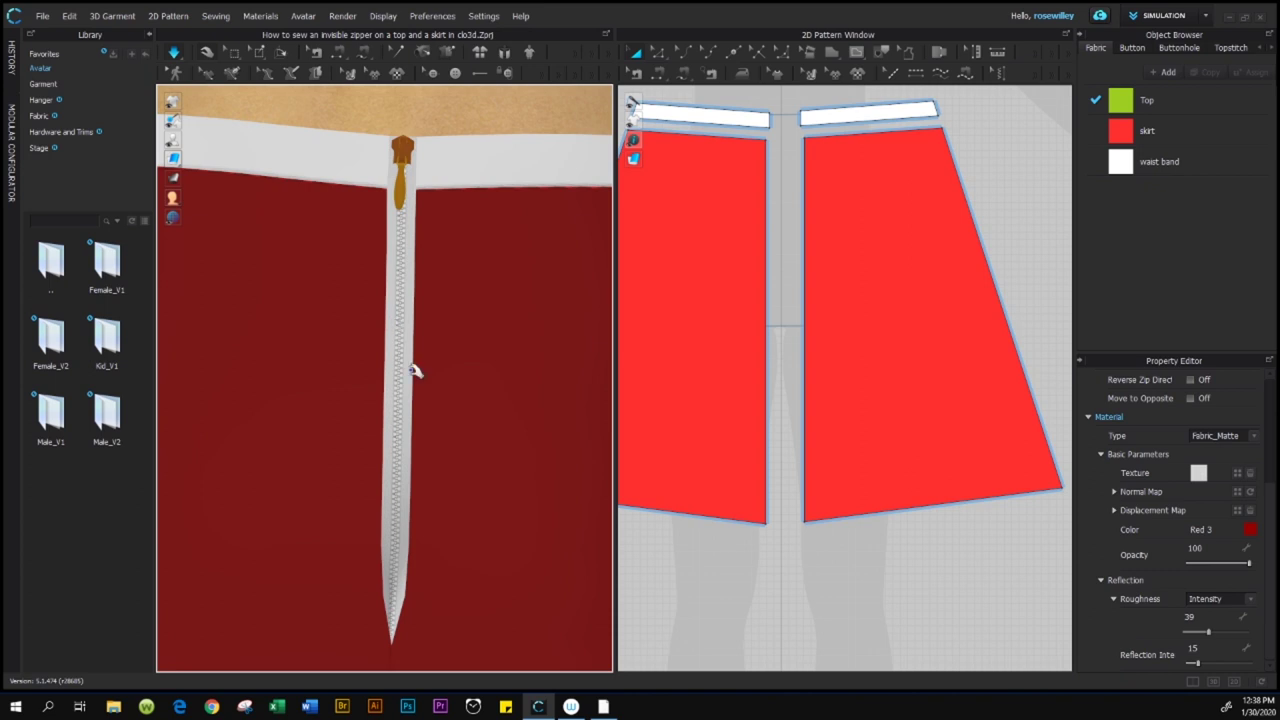
pyautogui.scroll(2, 415, 378)
pyautogui.scroll(-2, 415, 378)
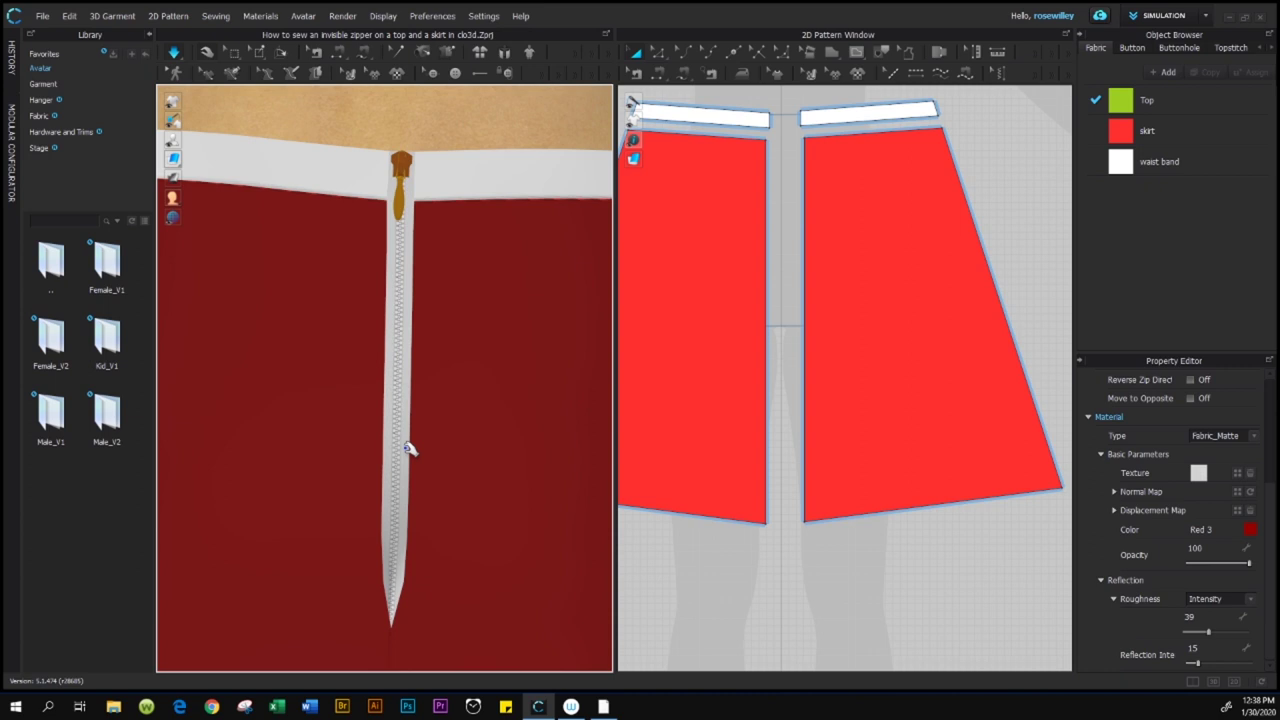
pyautogui.scroll(-1, 409, 452)
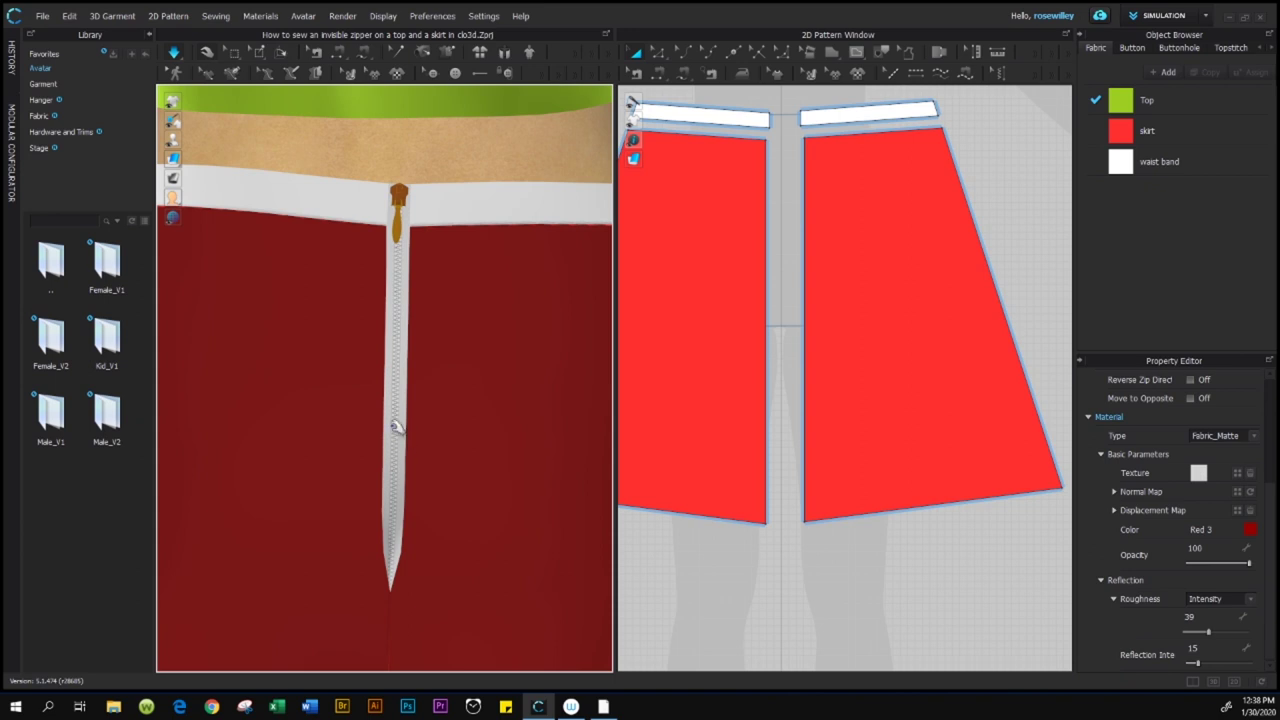
# Step: Stop the simulation and set the skirt zipper's width to 0.1 cm
pyautogui.click(176, 57)
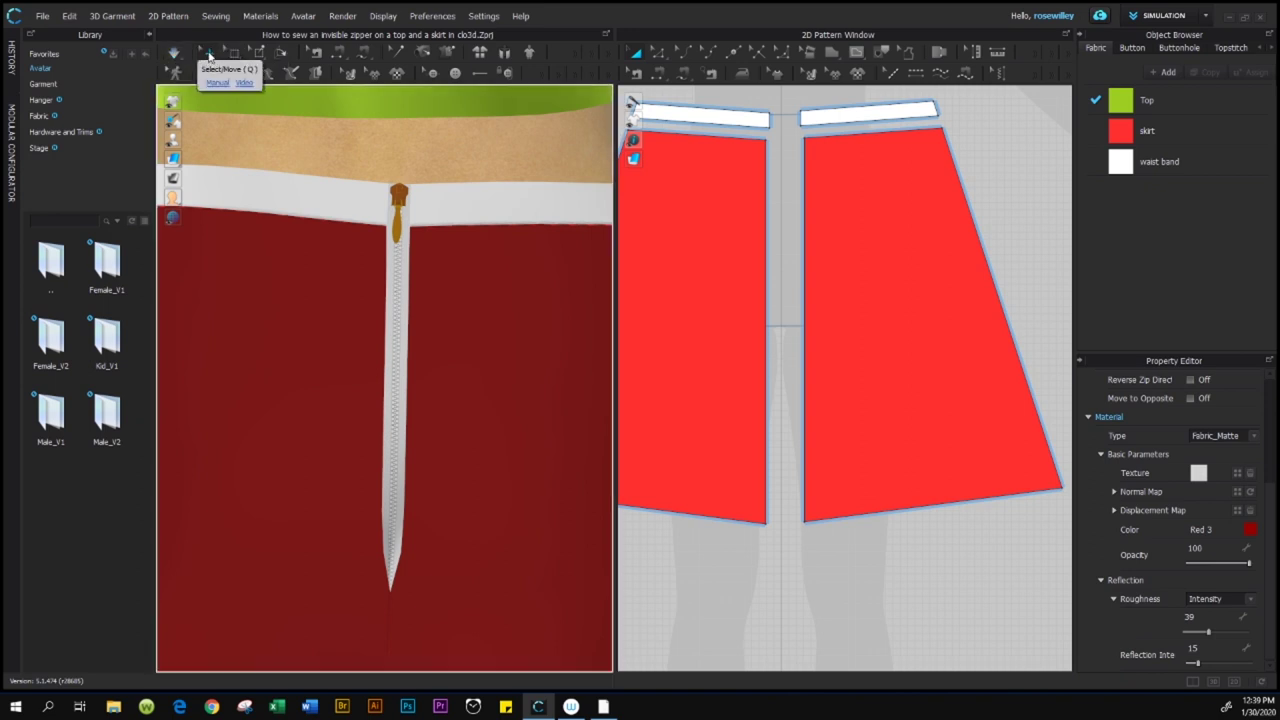
pyautogui.click(208, 57)
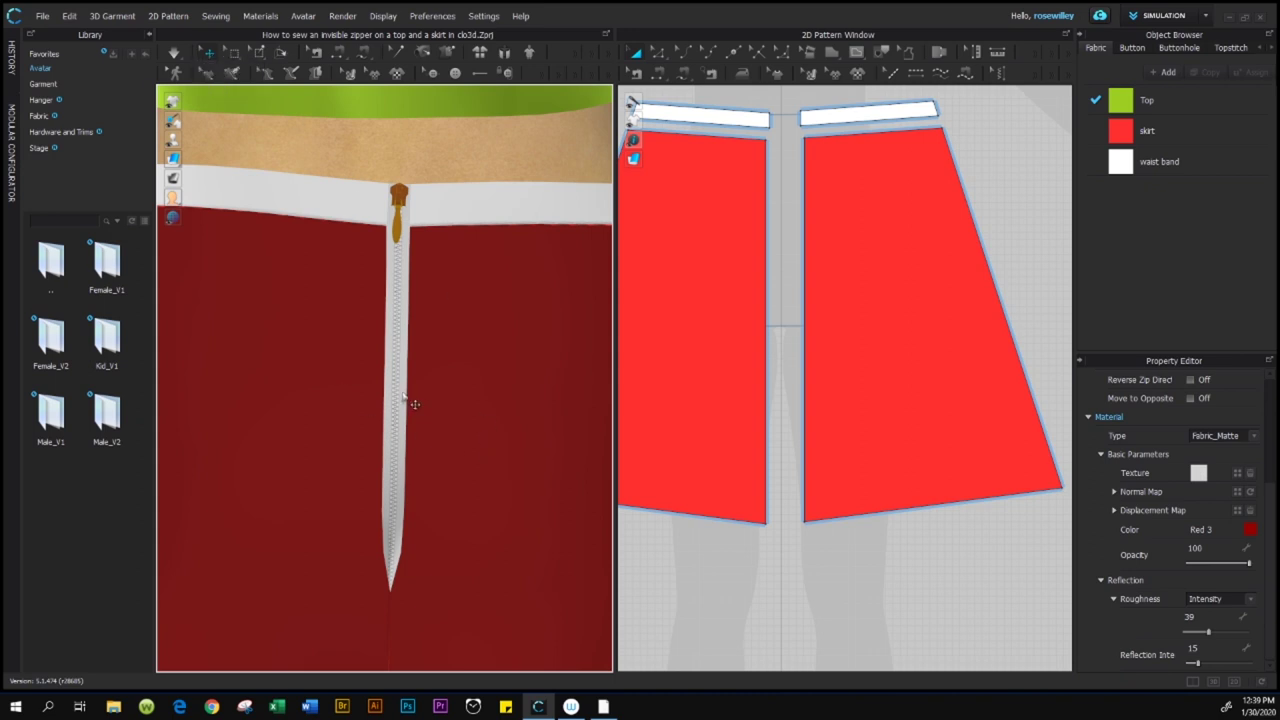
pyautogui.scroll(-1, 414, 400)
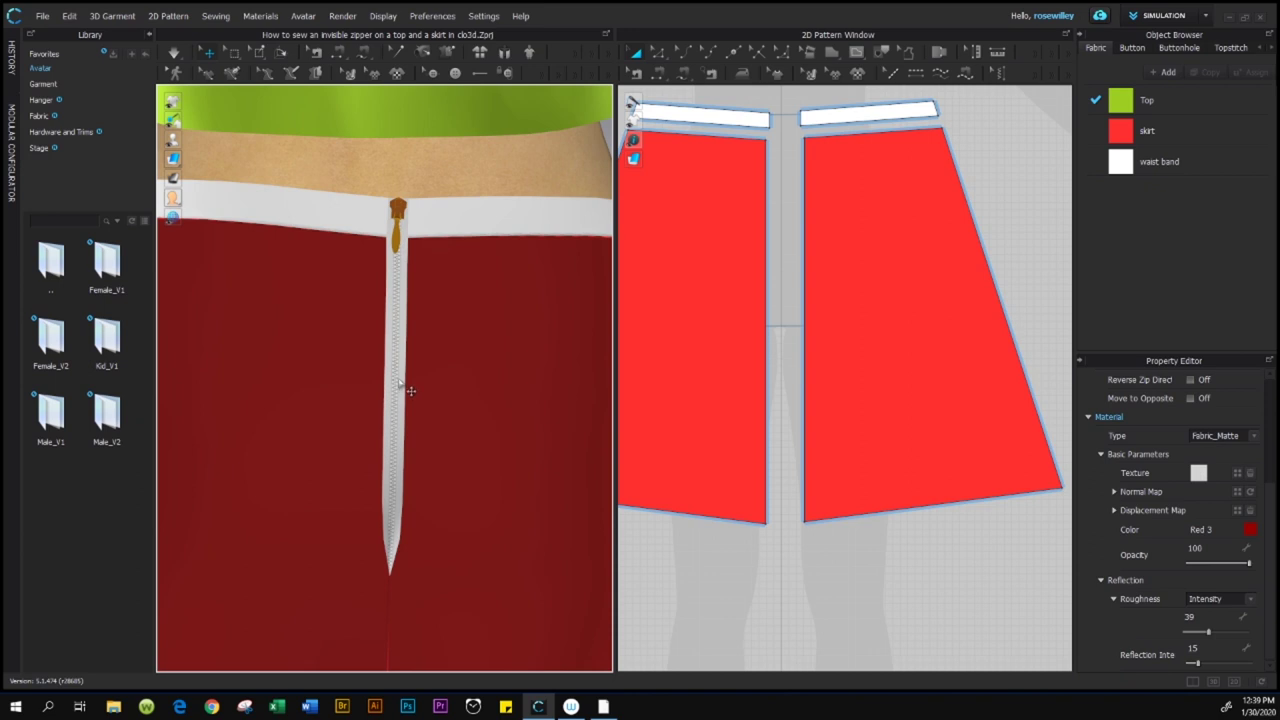
pyautogui.click(399, 382)
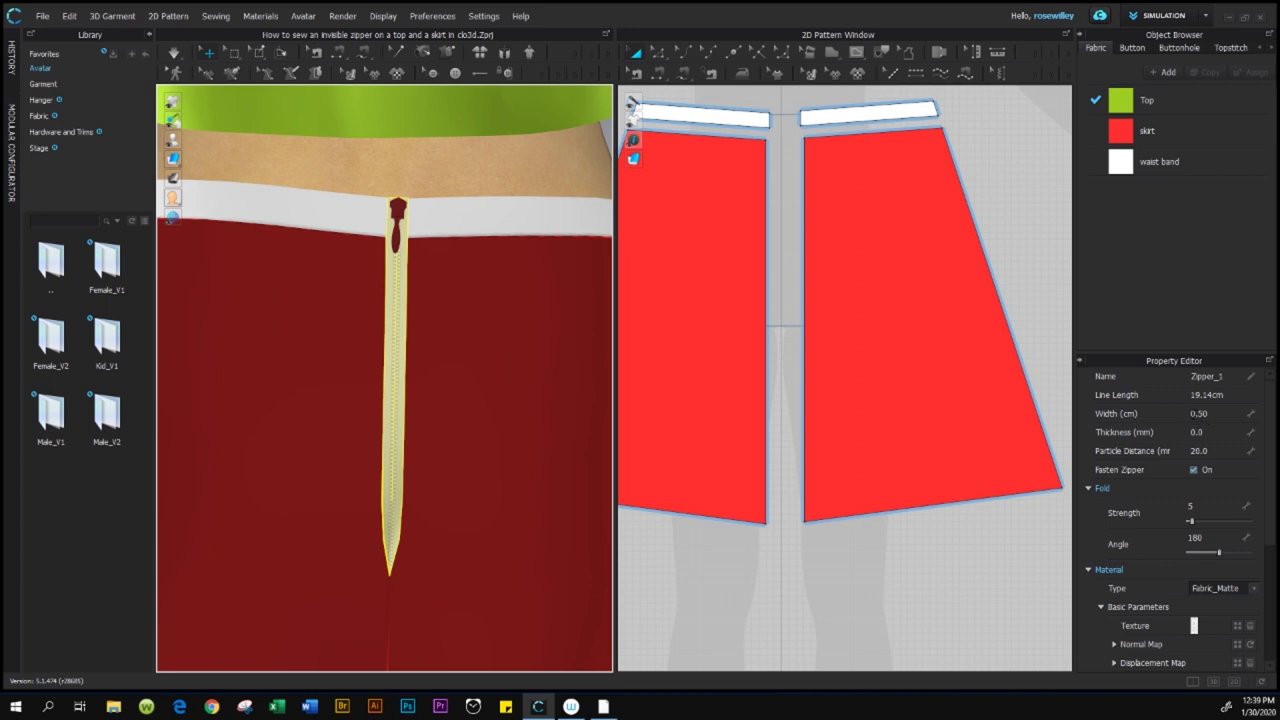
pyautogui.click(1198, 413)
pyautogui.write('.1')
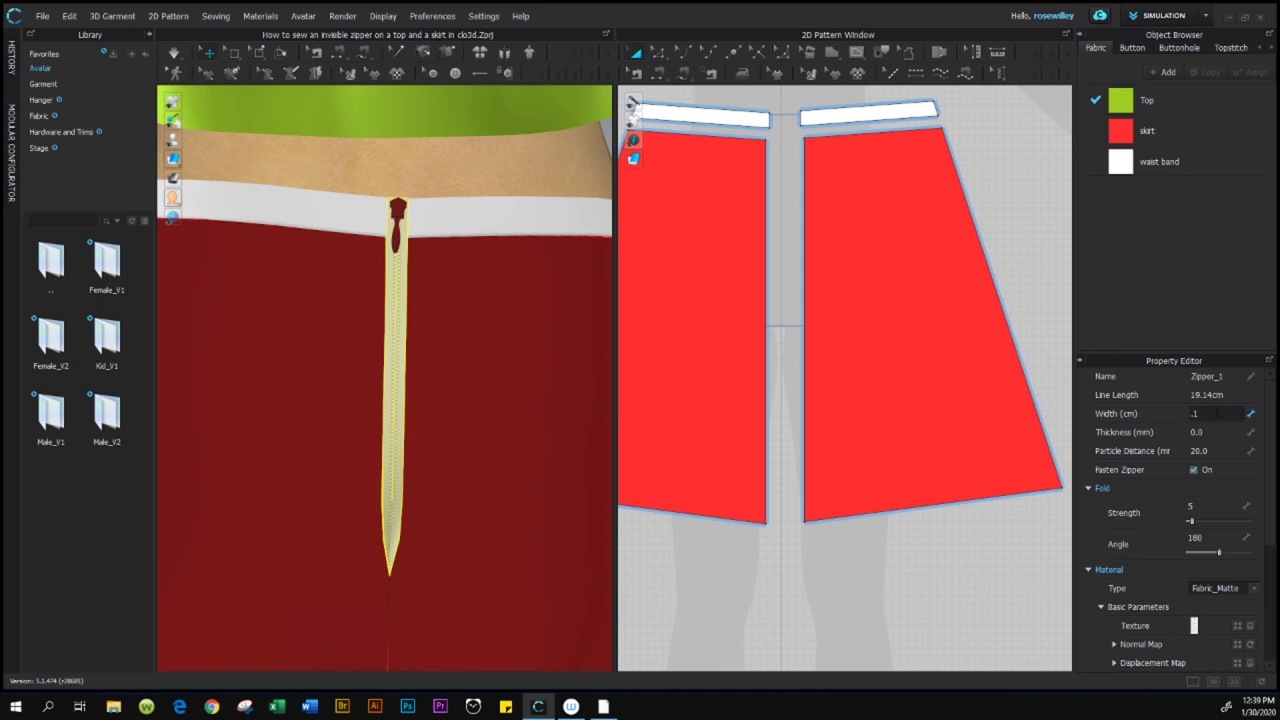
pyautogui.press('Return')
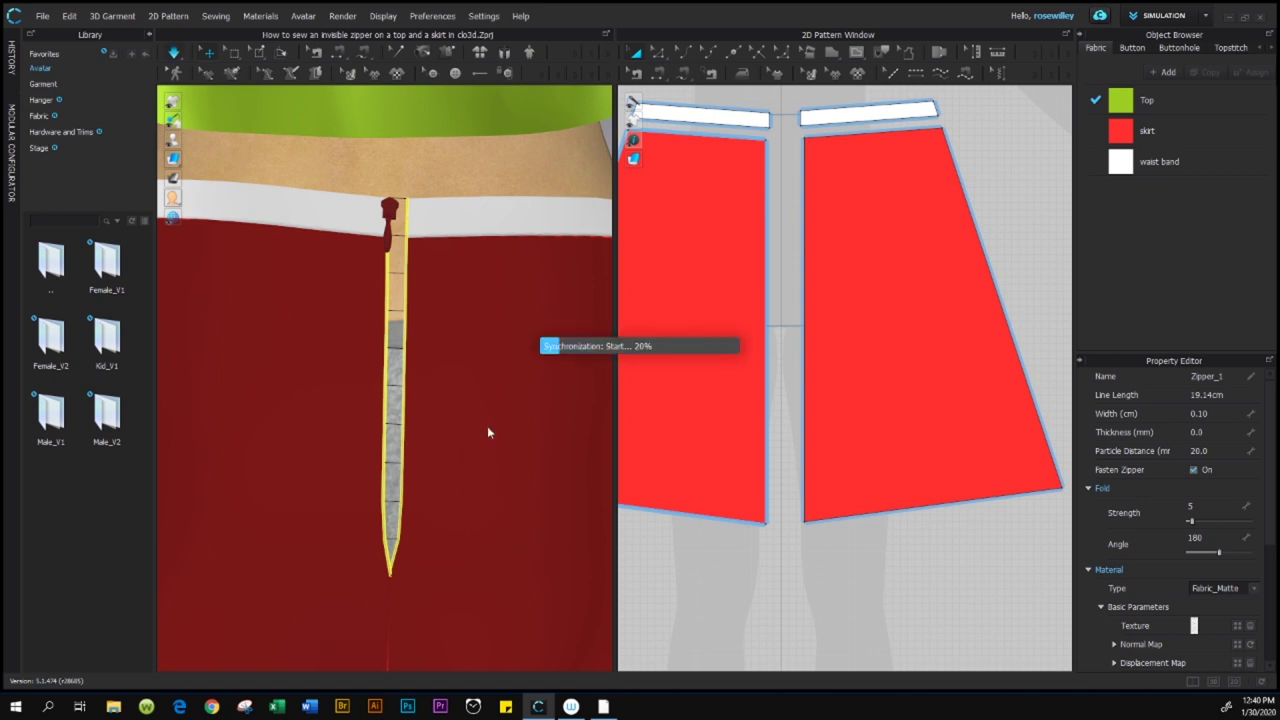
# Step: Simulate the garment to close the back opening around the narrowed zipper and inspect the zipper up close
pyautogui.press('space')
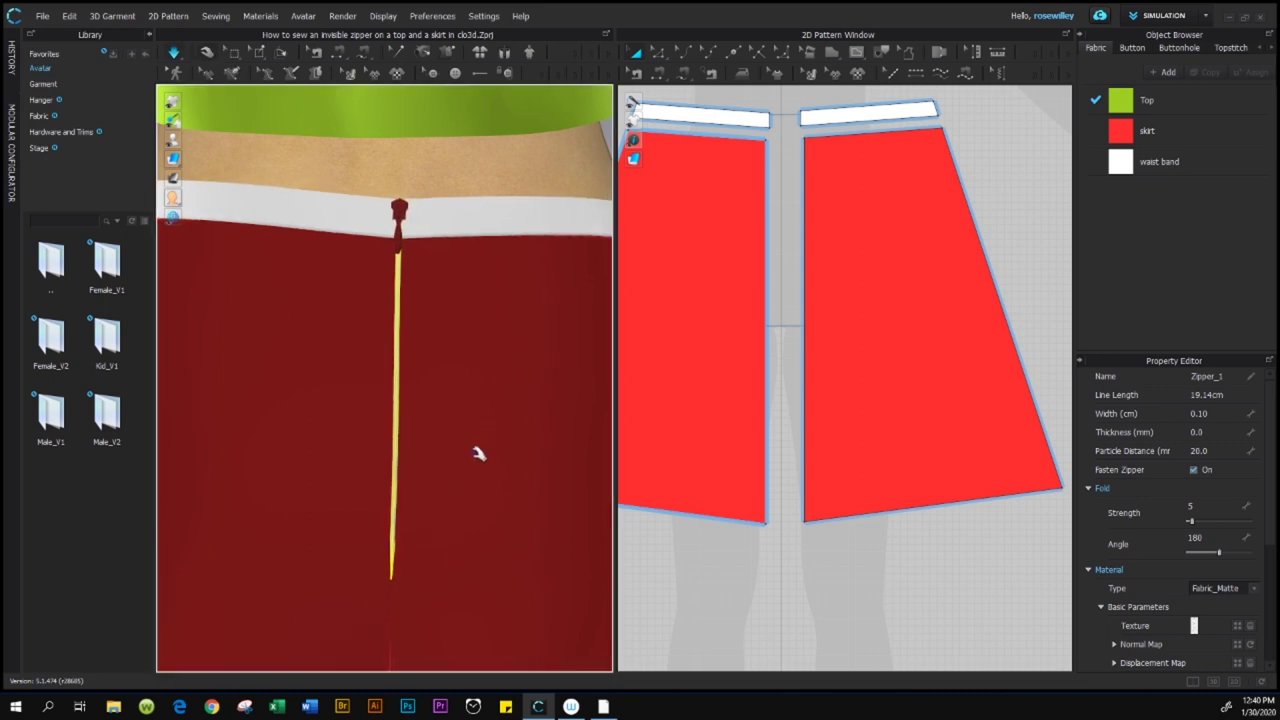
pyautogui.scroll(5, 478, 460)
pyautogui.scroll(-6, 478, 460)
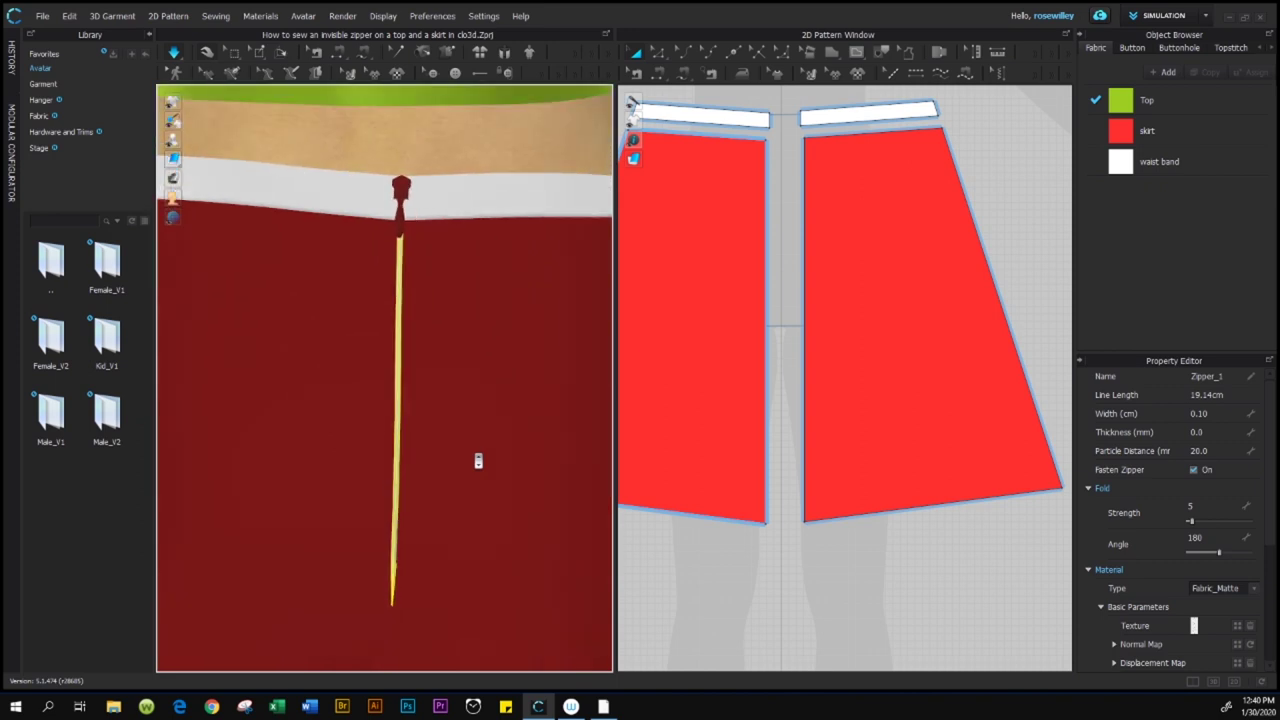
pyautogui.scroll(2, 479, 464)
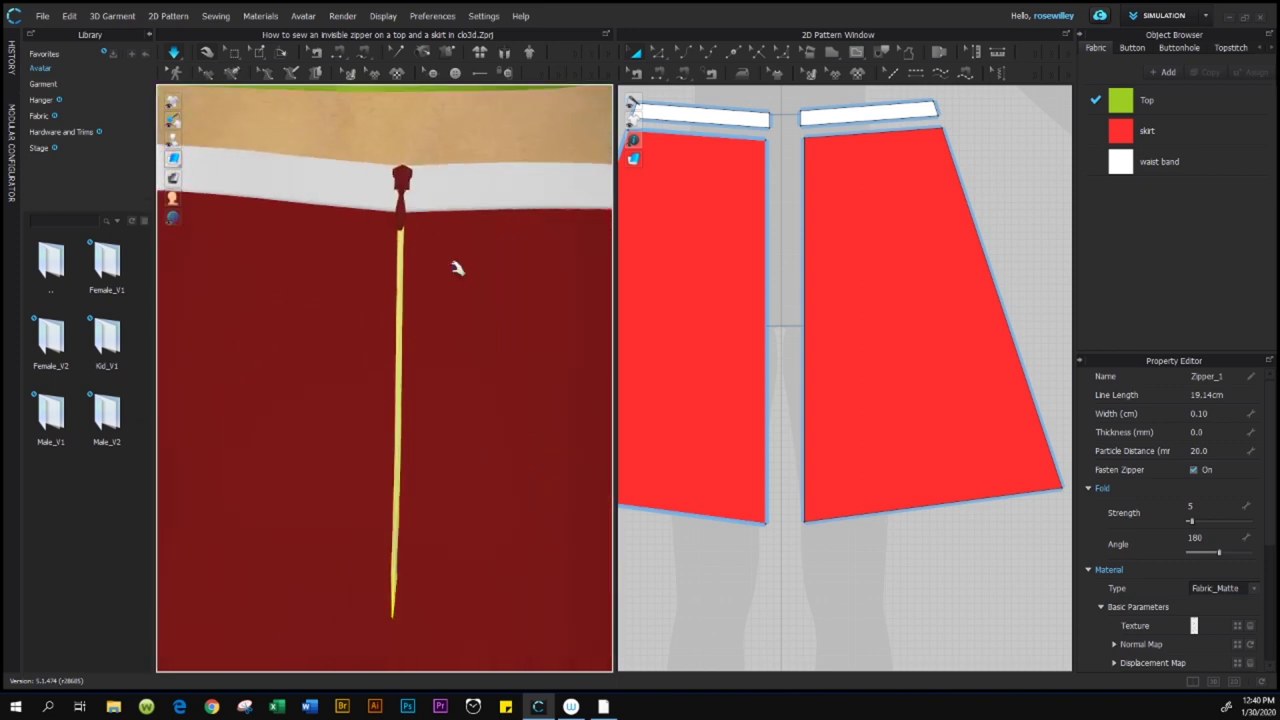
pyautogui.scroll(-2, 491, 437)
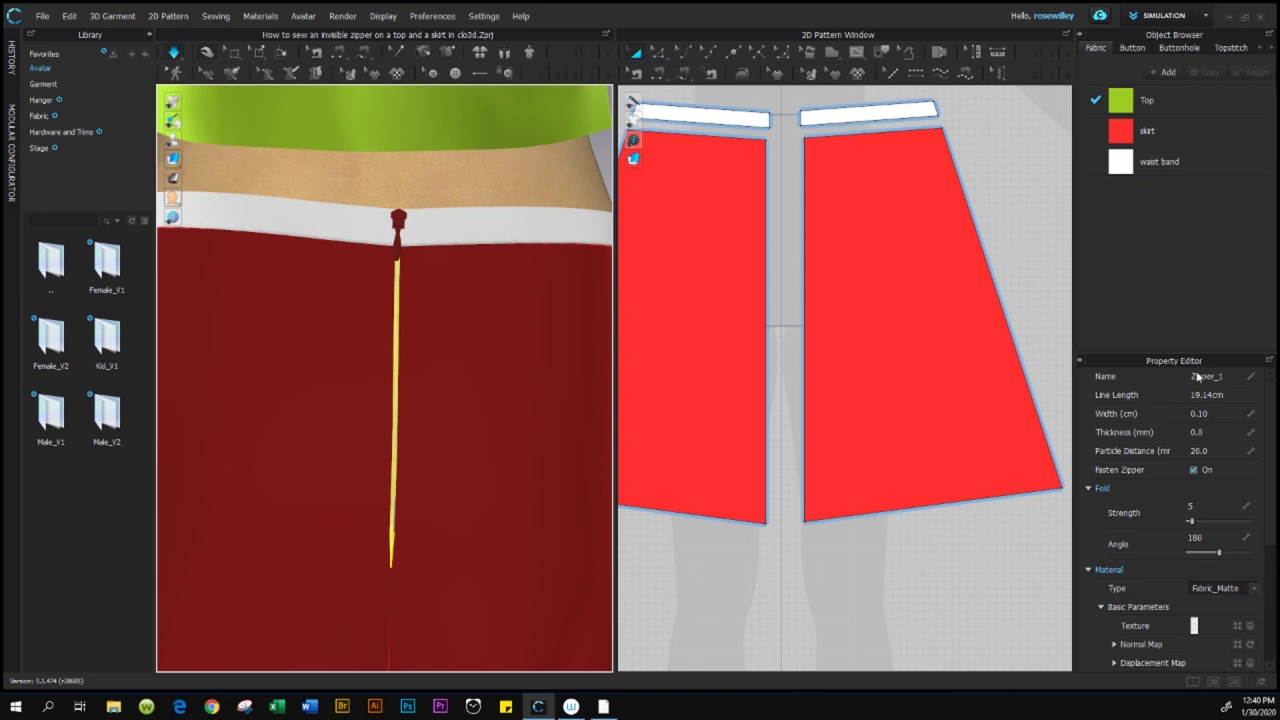
# Step: Set the skirt zipper's material color to the dark red swatch Red 3 (930000) and stop the simulation
pyautogui.scroll(-3, 1240, 558)
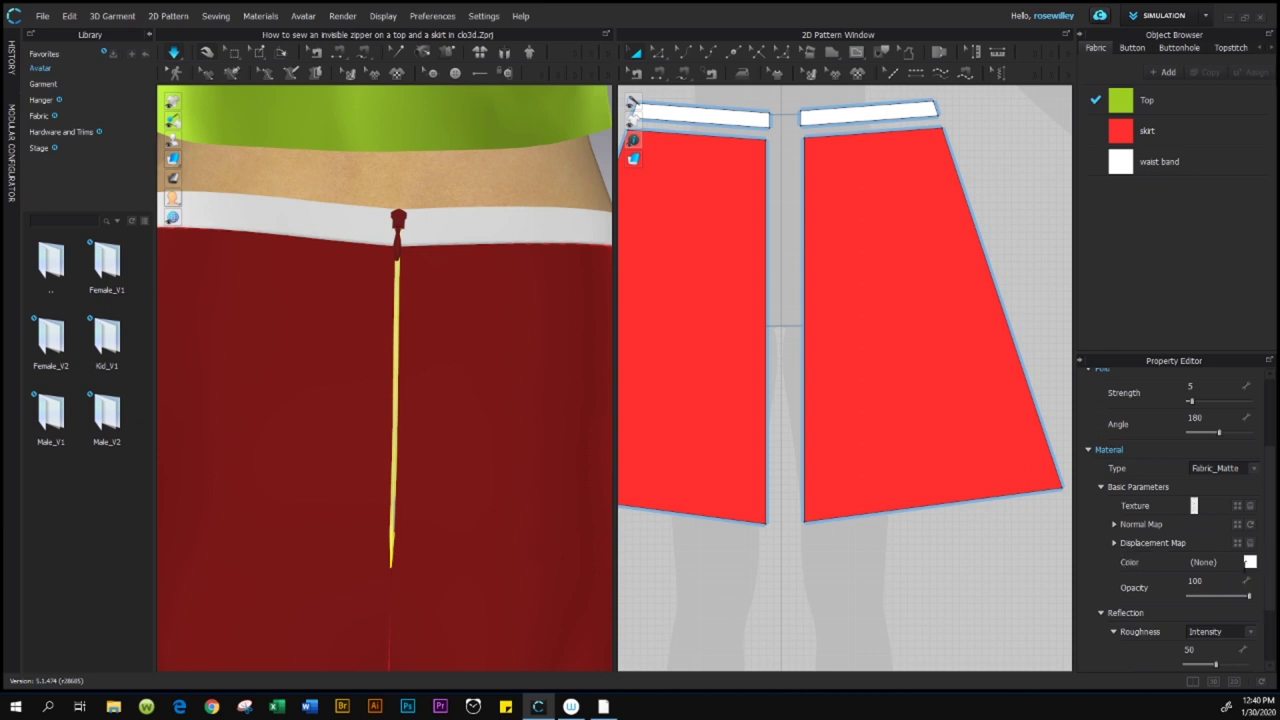
pyautogui.click(1250, 563)
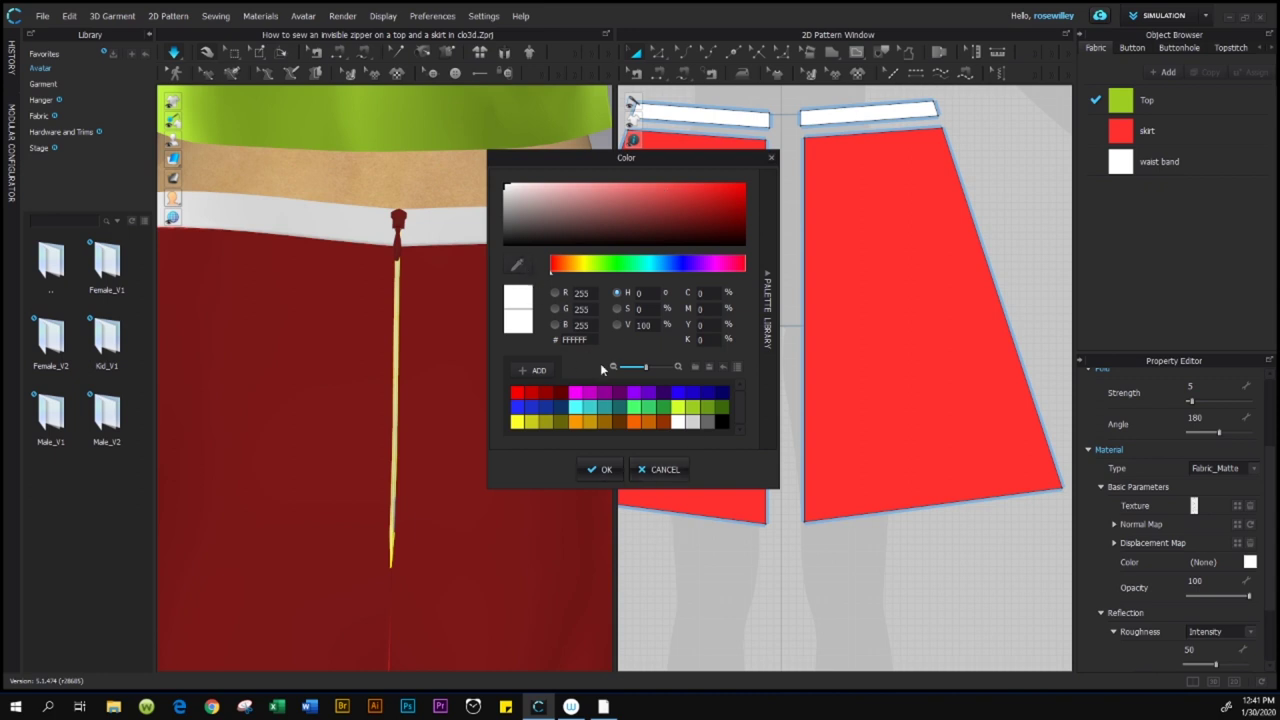
pyautogui.click(546, 395)
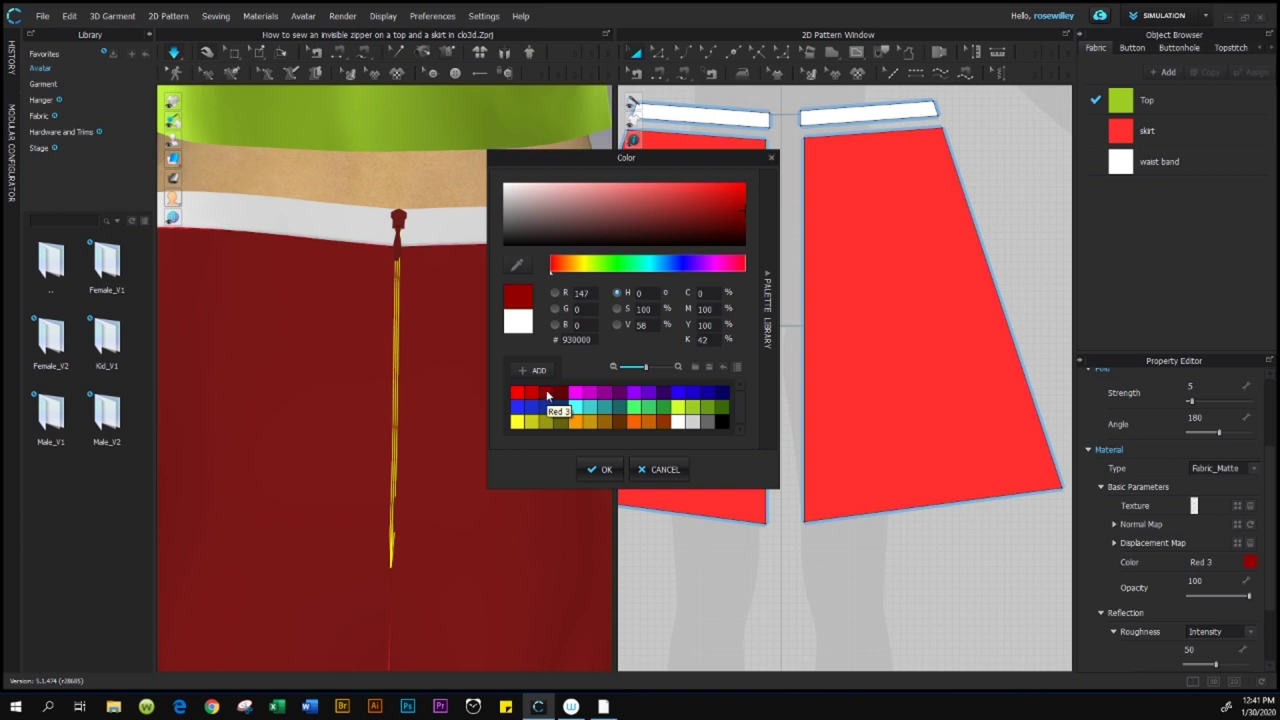
pyautogui.click(604, 470)
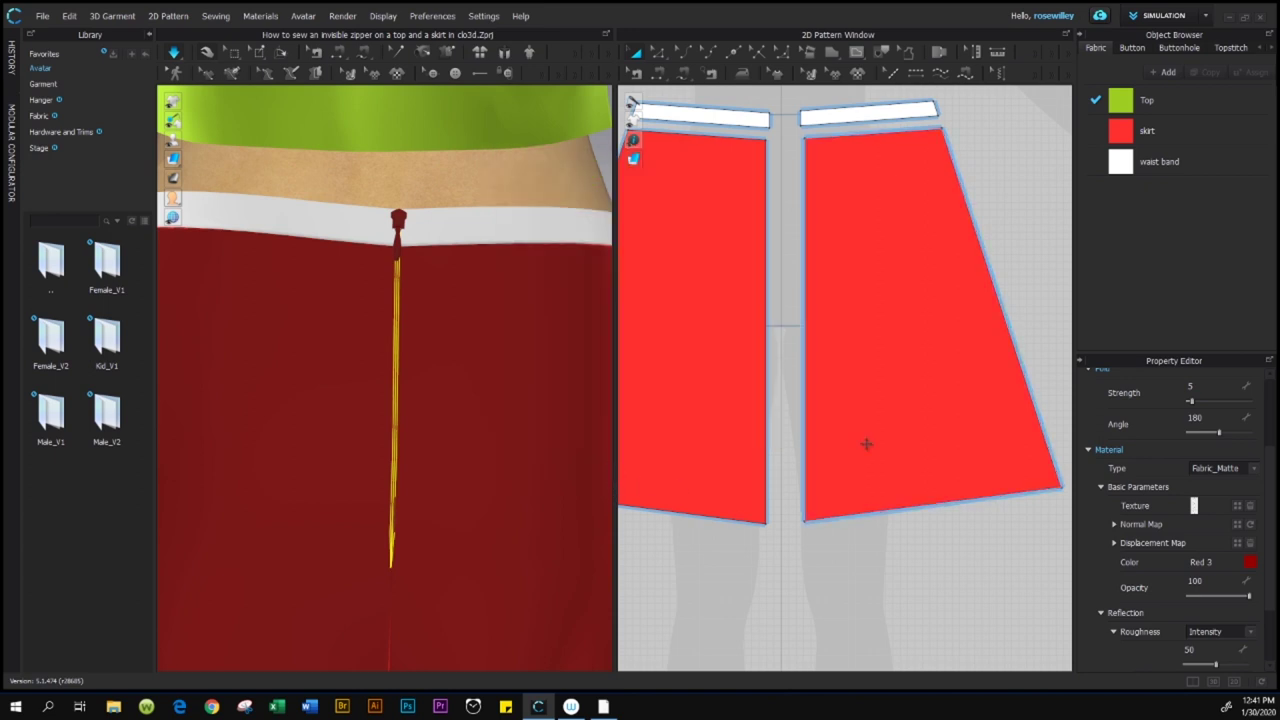
pyautogui.click(533, 386)
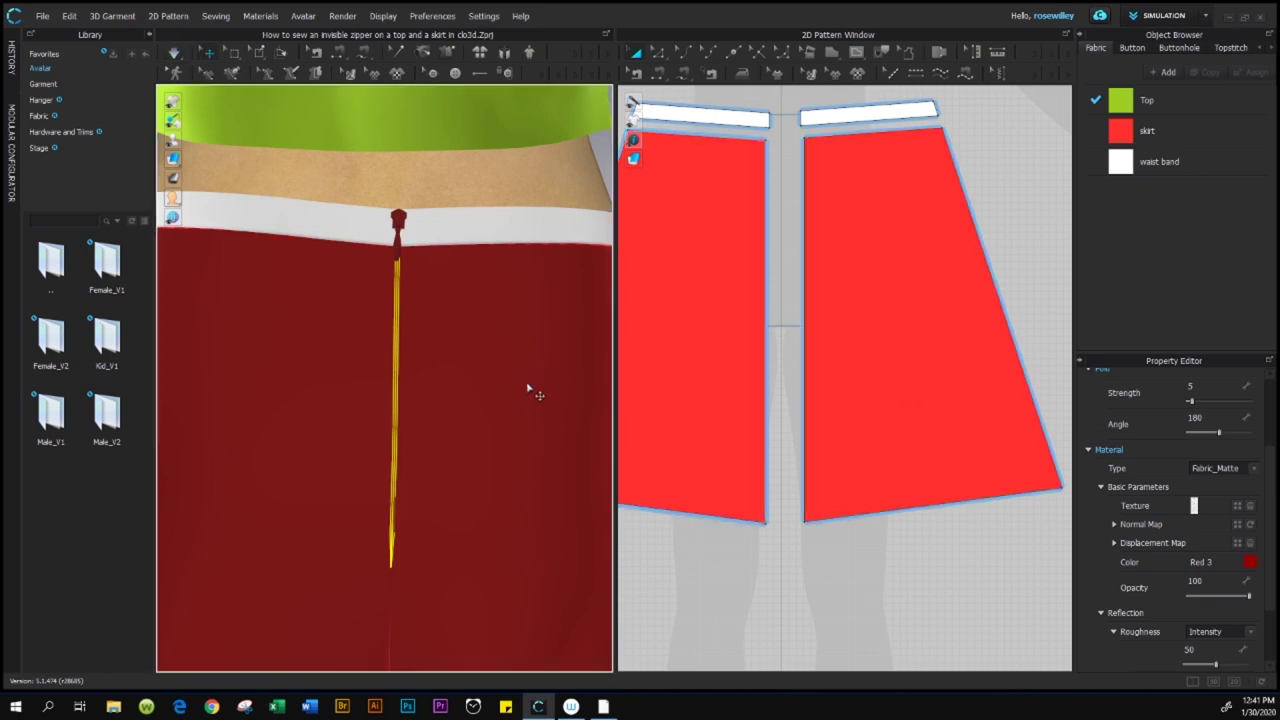
# Step: Deselect the zipper and examine how it blends into the skirt's center back from near and far
pyautogui.scroll(-4, 528, 388)
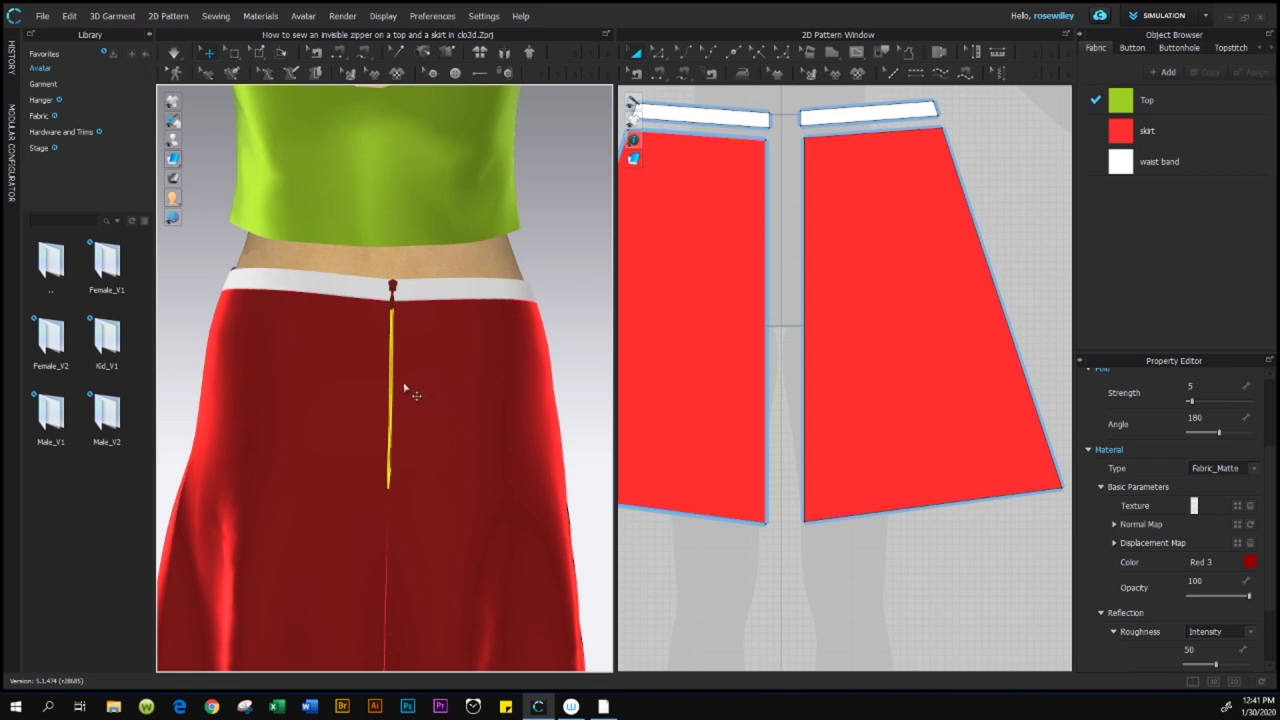
pyautogui.click(571, 251)
pyautogui.moveTo(565, 350); pyautogui.dragTo(500, 443, button='right')
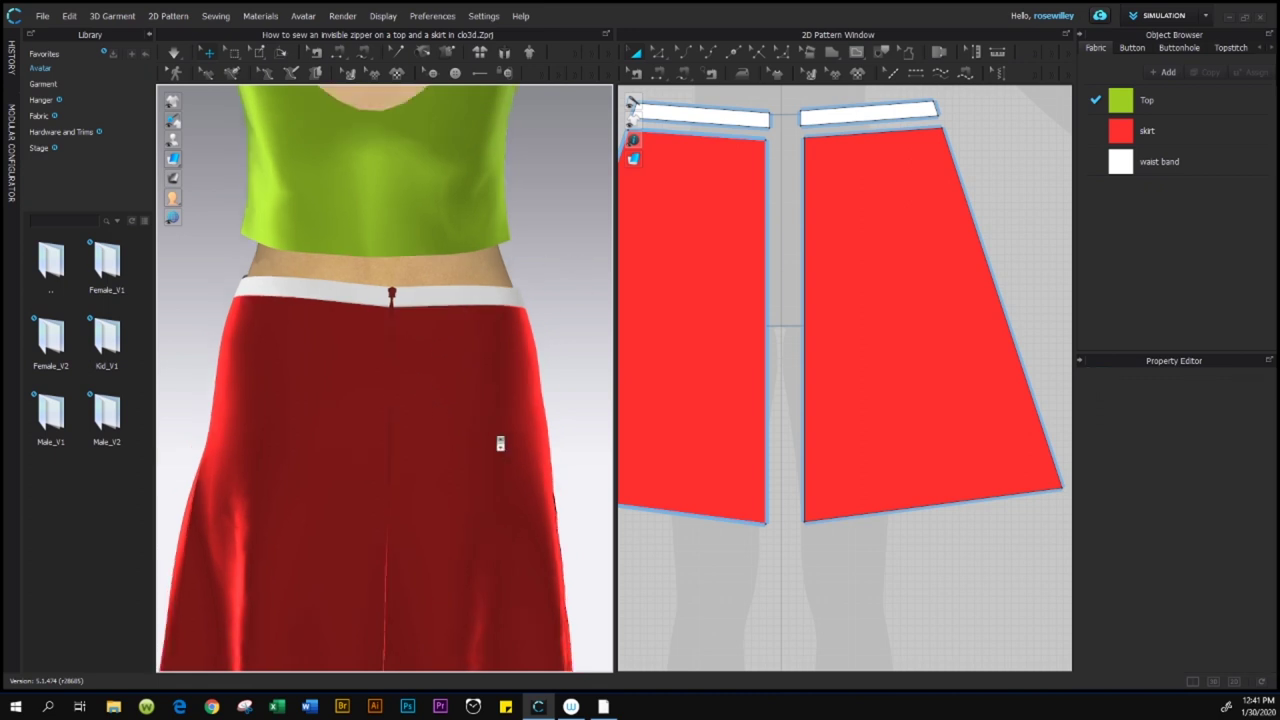
pyautogui.scroll(-2, 471, 444)
pyautogui.scroll(5, 471, 444)
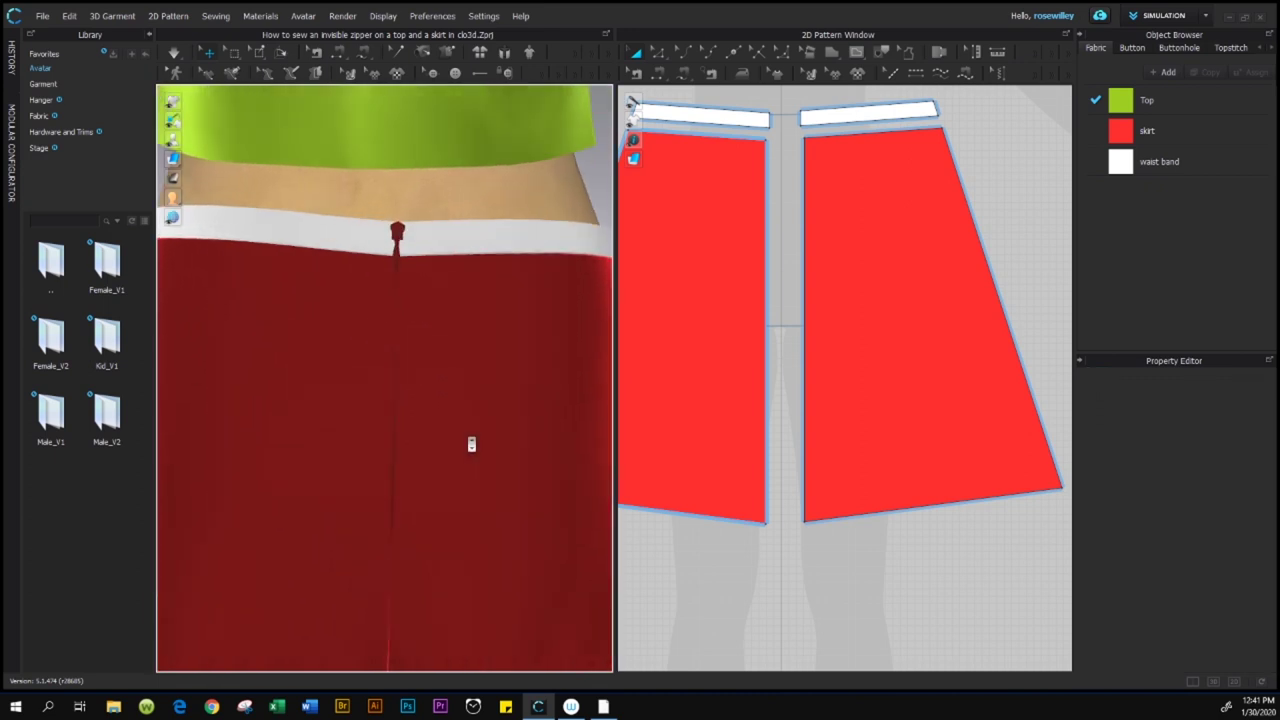
pyautogui.scroll(-3, 466, 396)
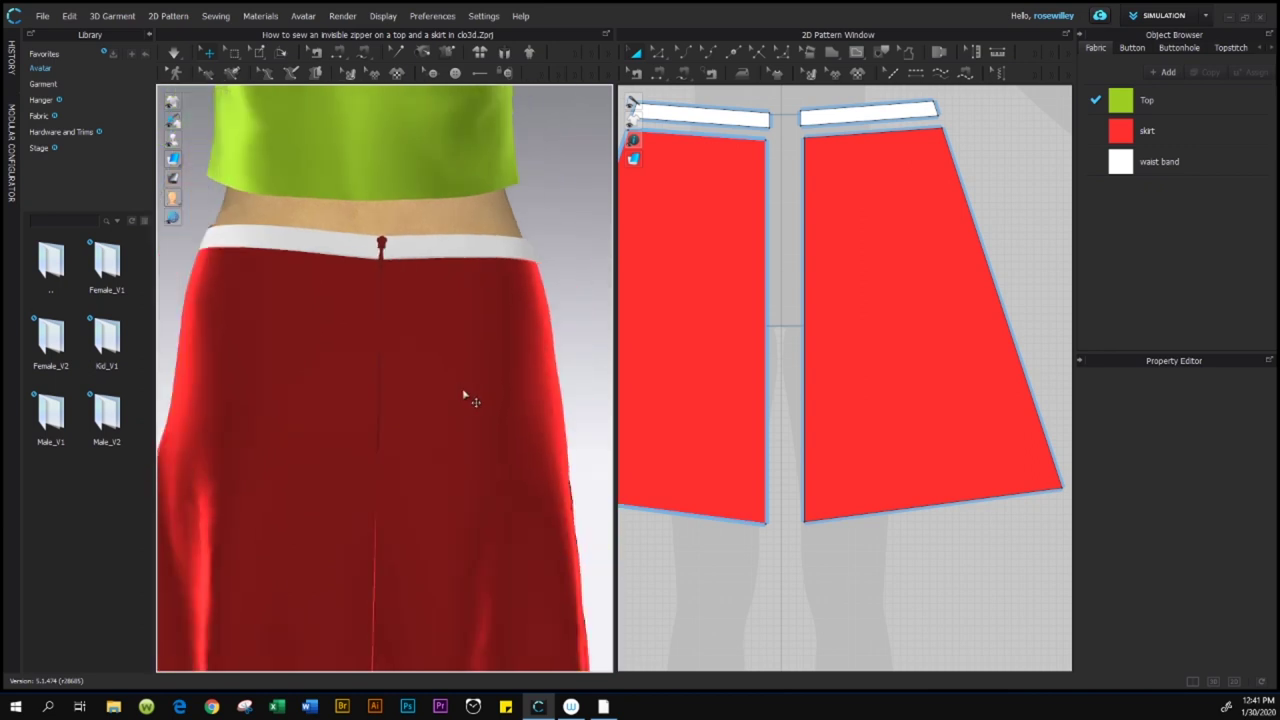
pyautogui.scroll(-5, 458, 394)
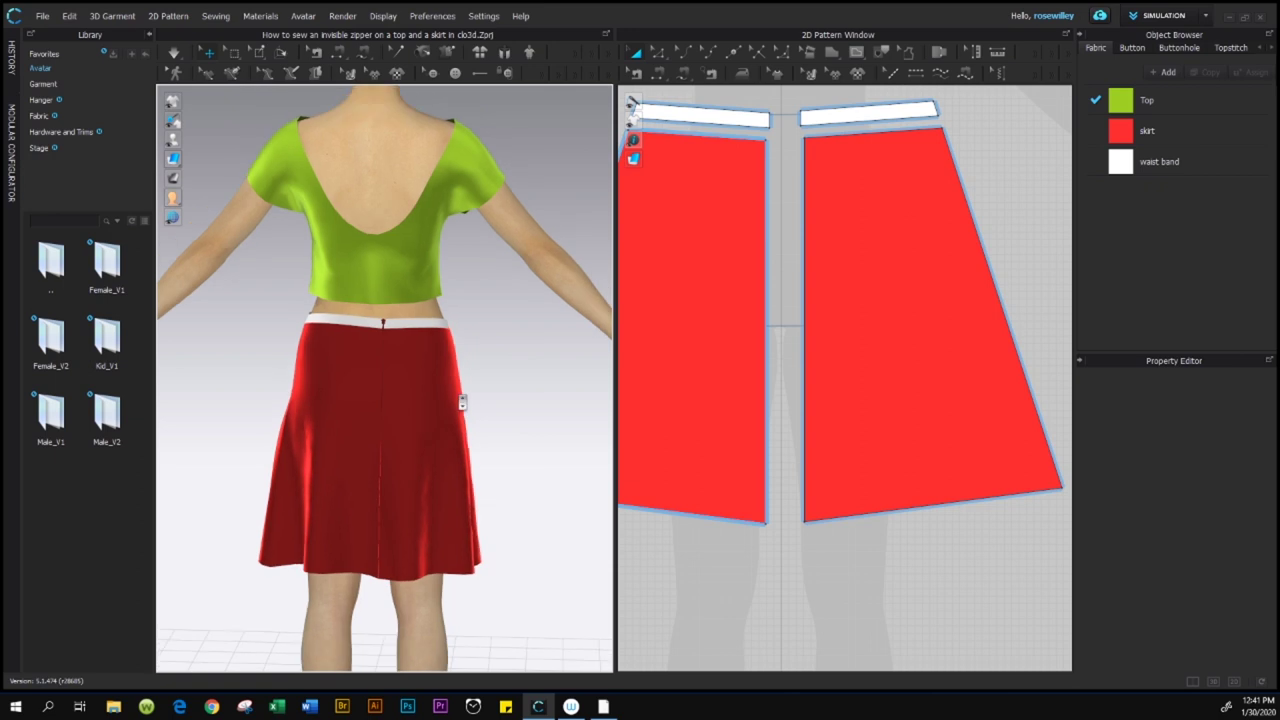
pyautogui.scroll(5, 463, 400)
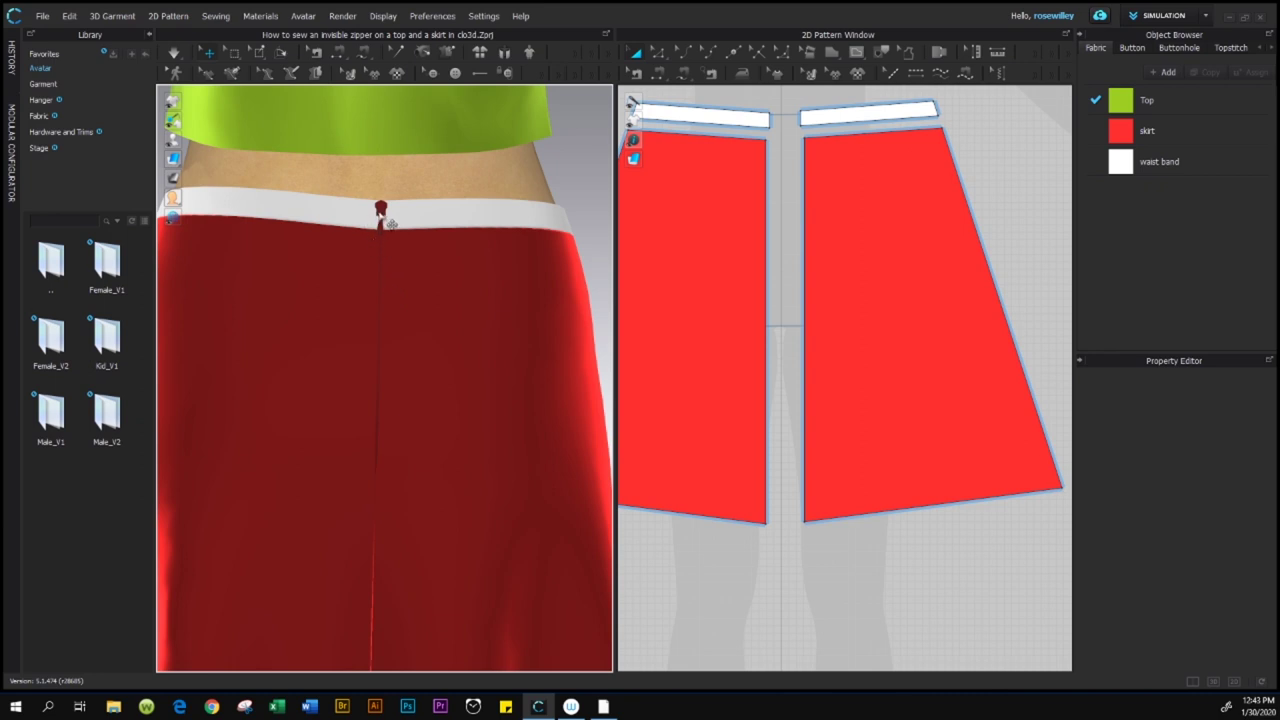
# Step: Select the zipper slider with the Select/Move tool and move it down the center back to just below the waistband
pyautogui.click(382, 220)
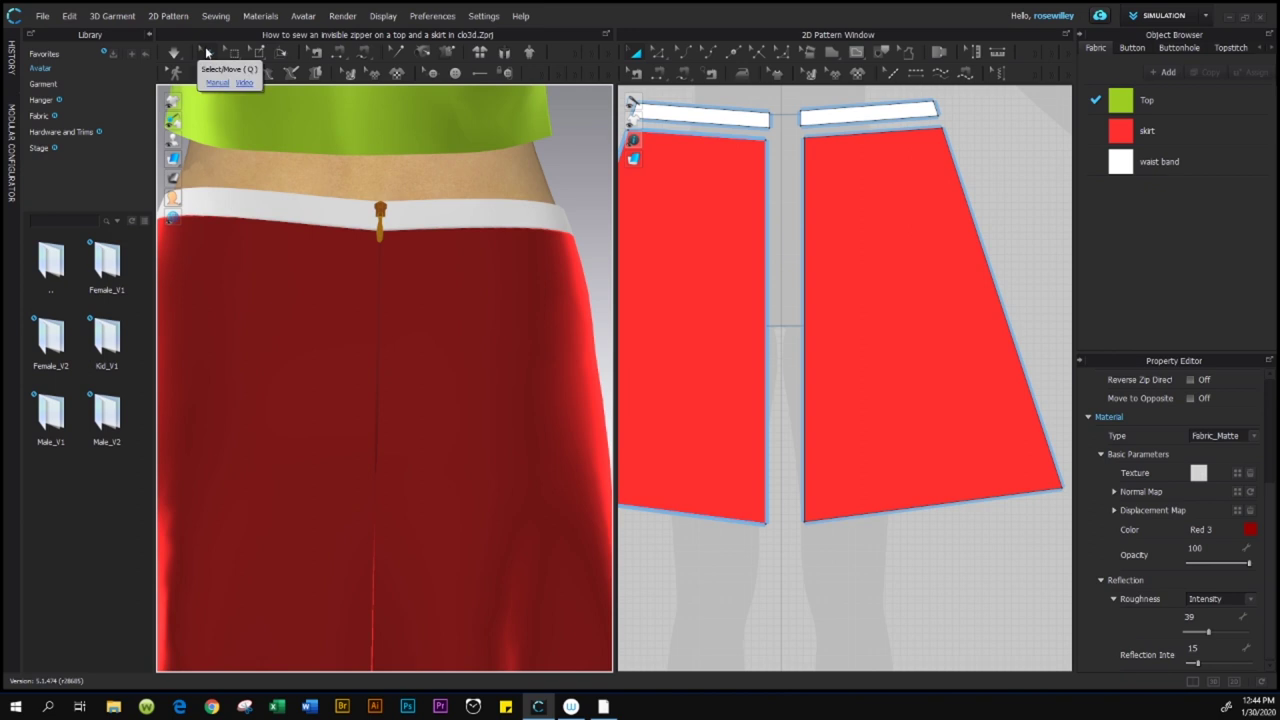
pyautogui.click(206, 53)
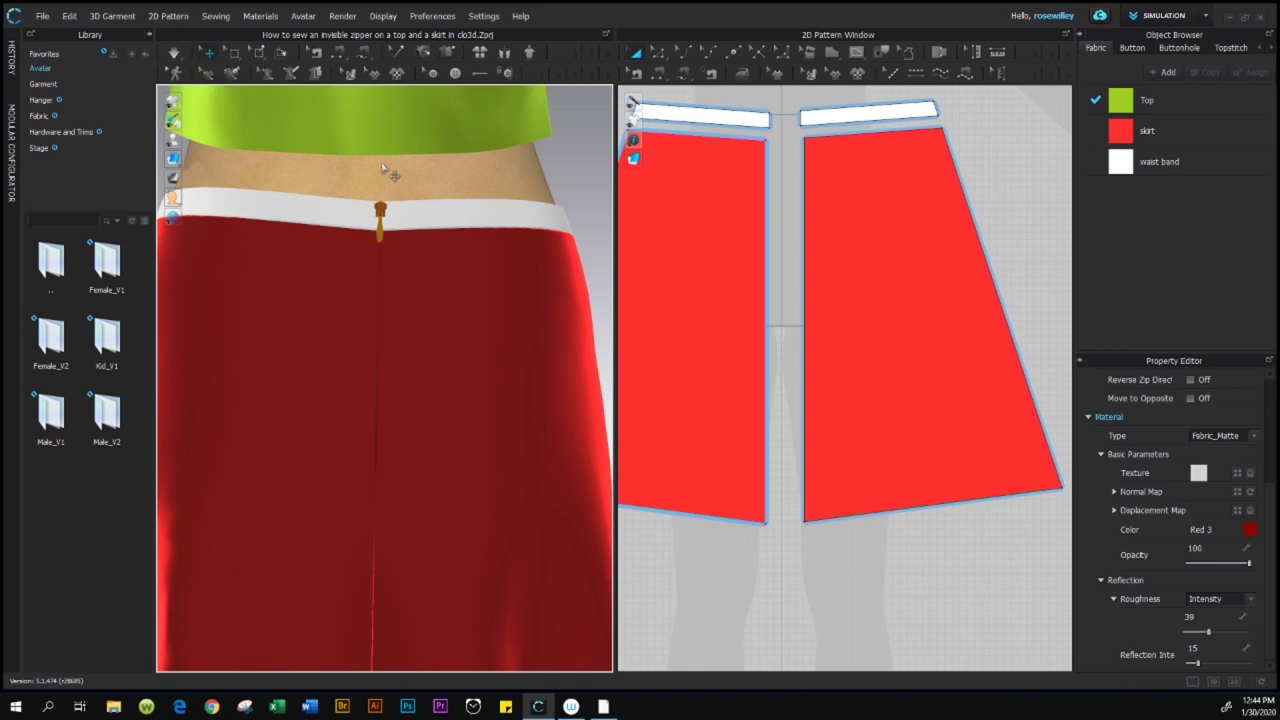
pyautogui.click(386, 220)
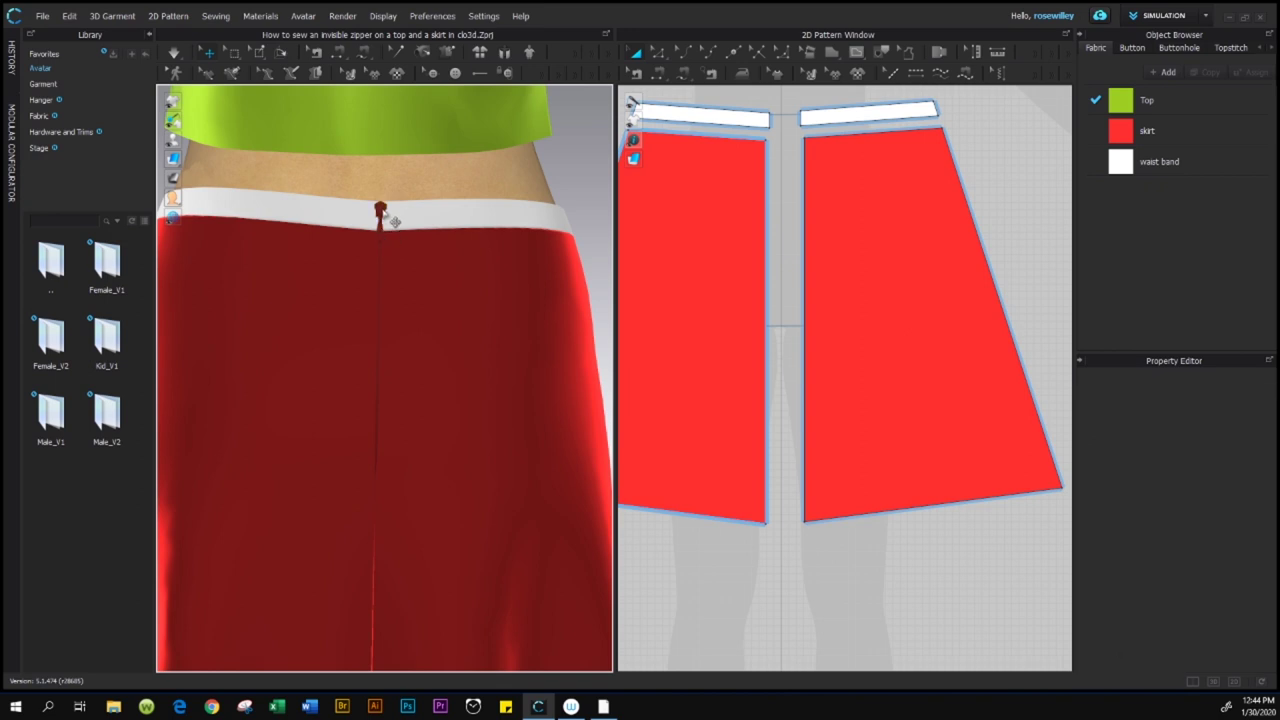
pyautogui.click(390, 220)
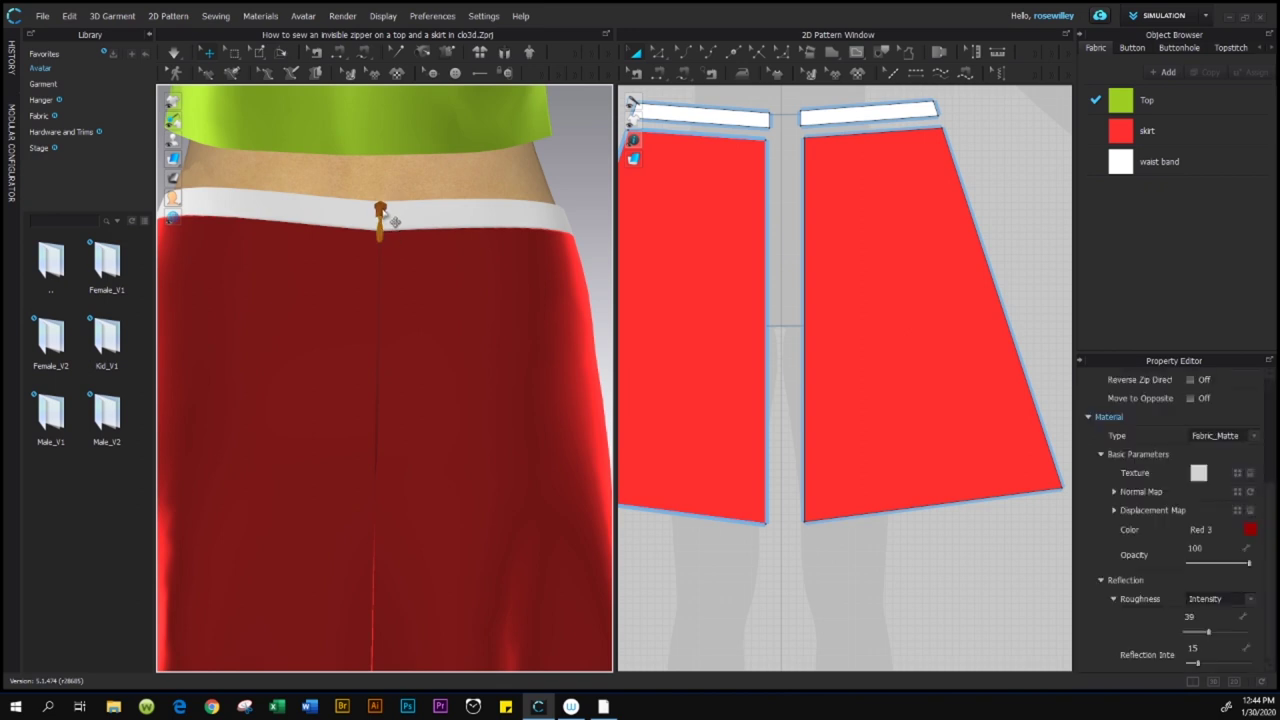
pyautogui.moveTo(393, 241); pyautogui.dragTo(398, 332)
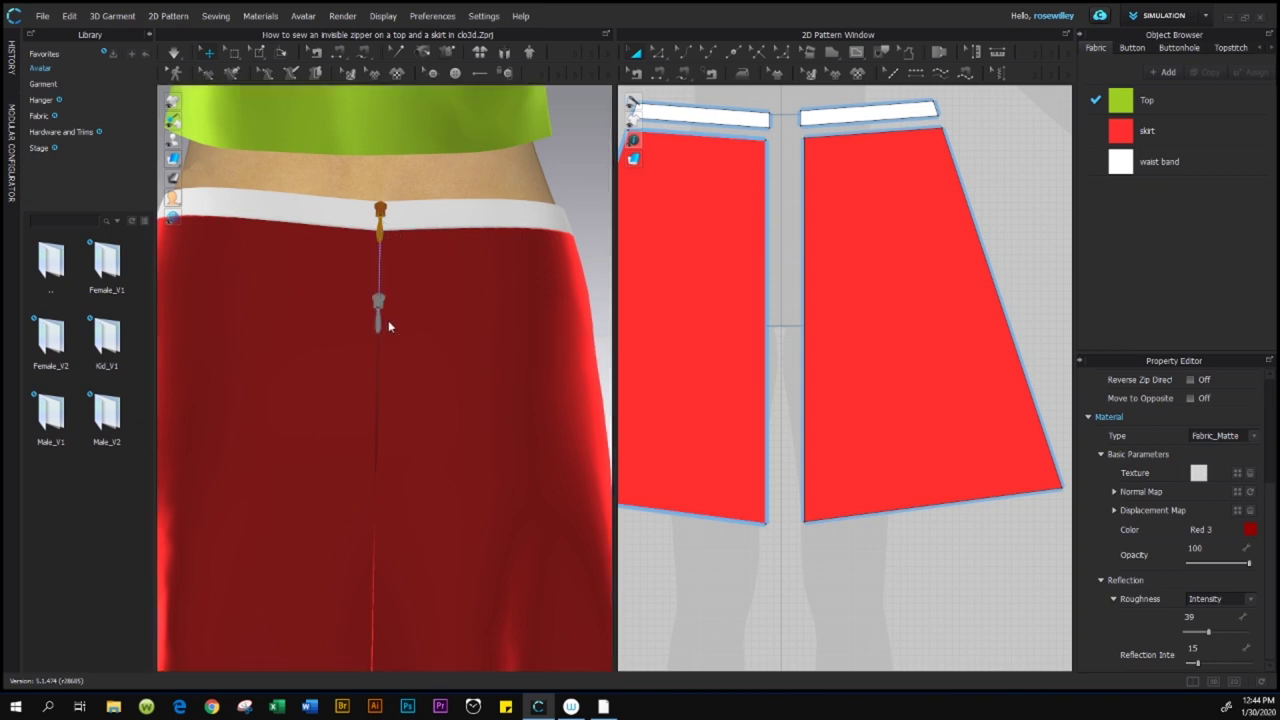
pyautogui.click(388, 322)
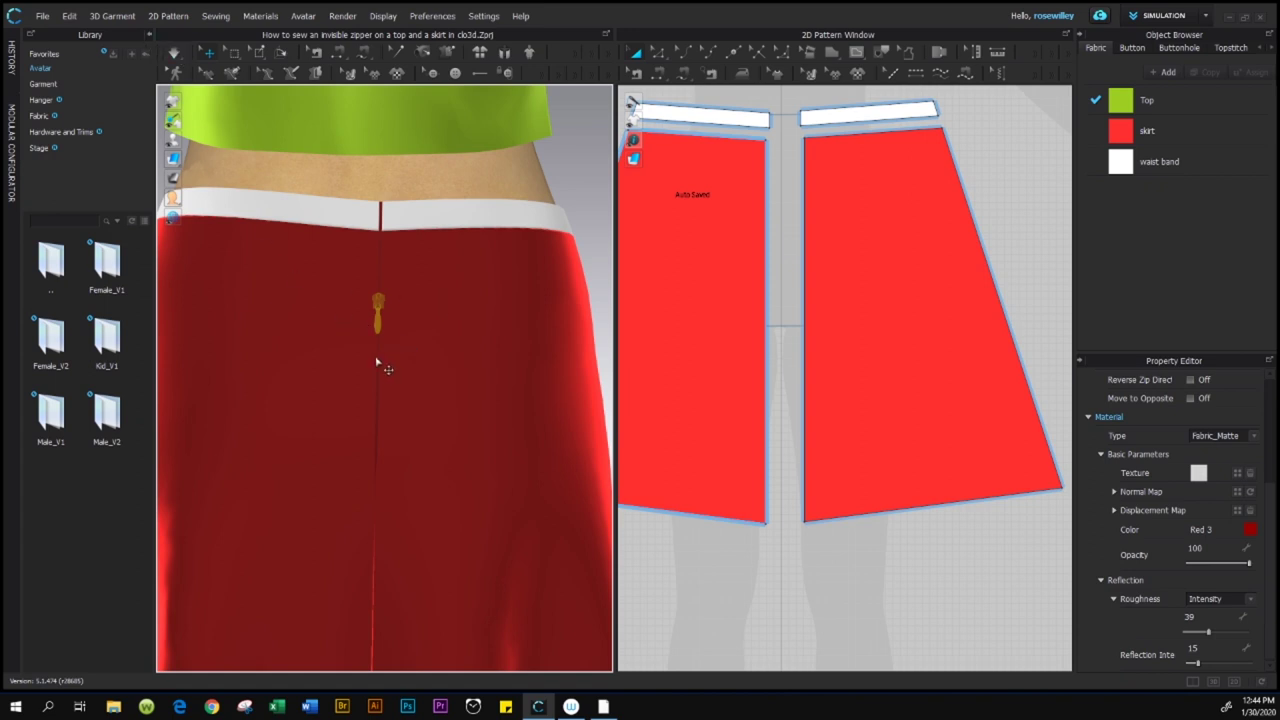
# Step: Simulate the garment to open the zipper above the lowered slider and inspect the opening from near and far
pyautogui.press('space')
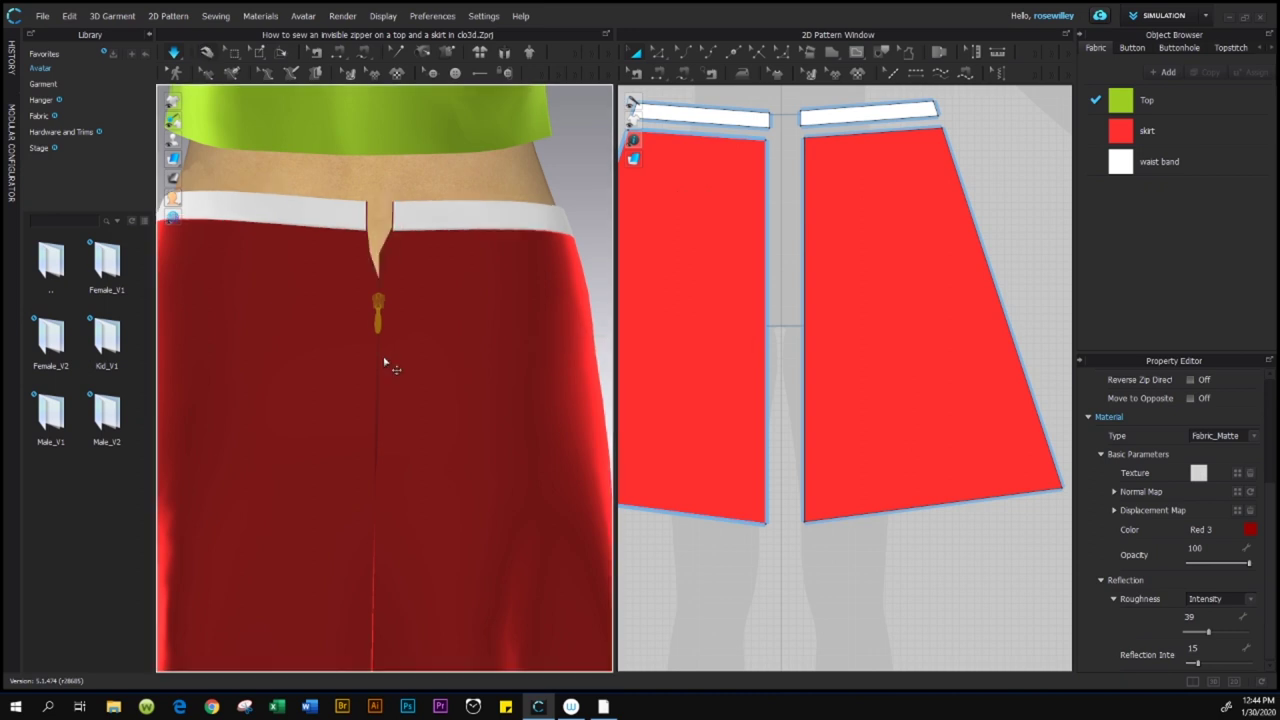
pyautogui.scroll(-3, 381, 360)
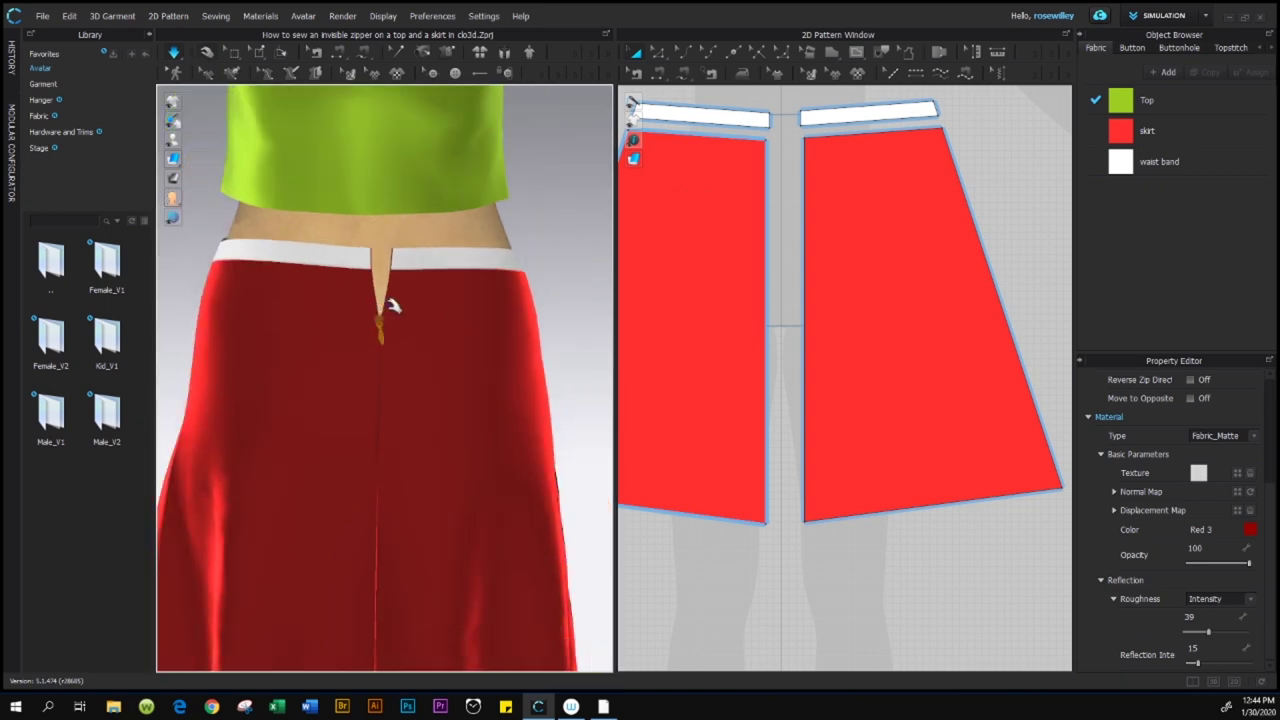
pyautogui.scroll(-4, 392, 306)
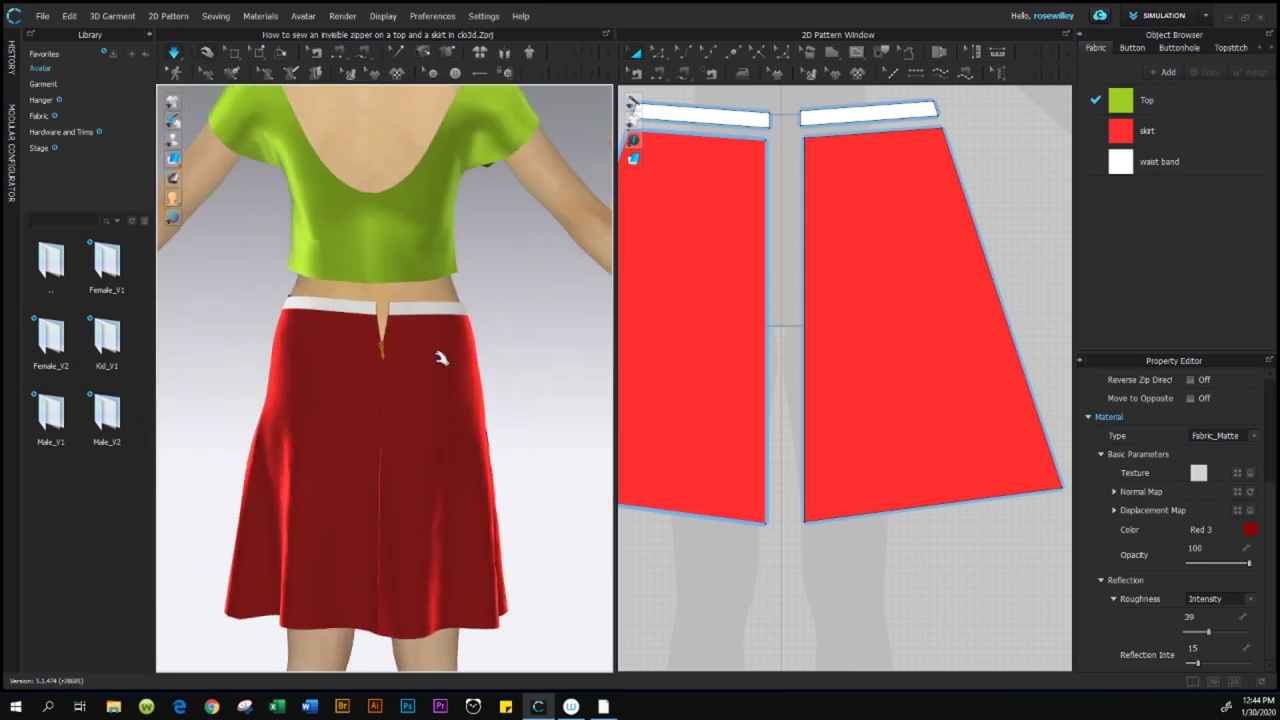
pyautogui.moveTo(443, 357); pyautogui.dragTo(385, 446, button='right')
pyautogui.scroll(5, 398, 330)
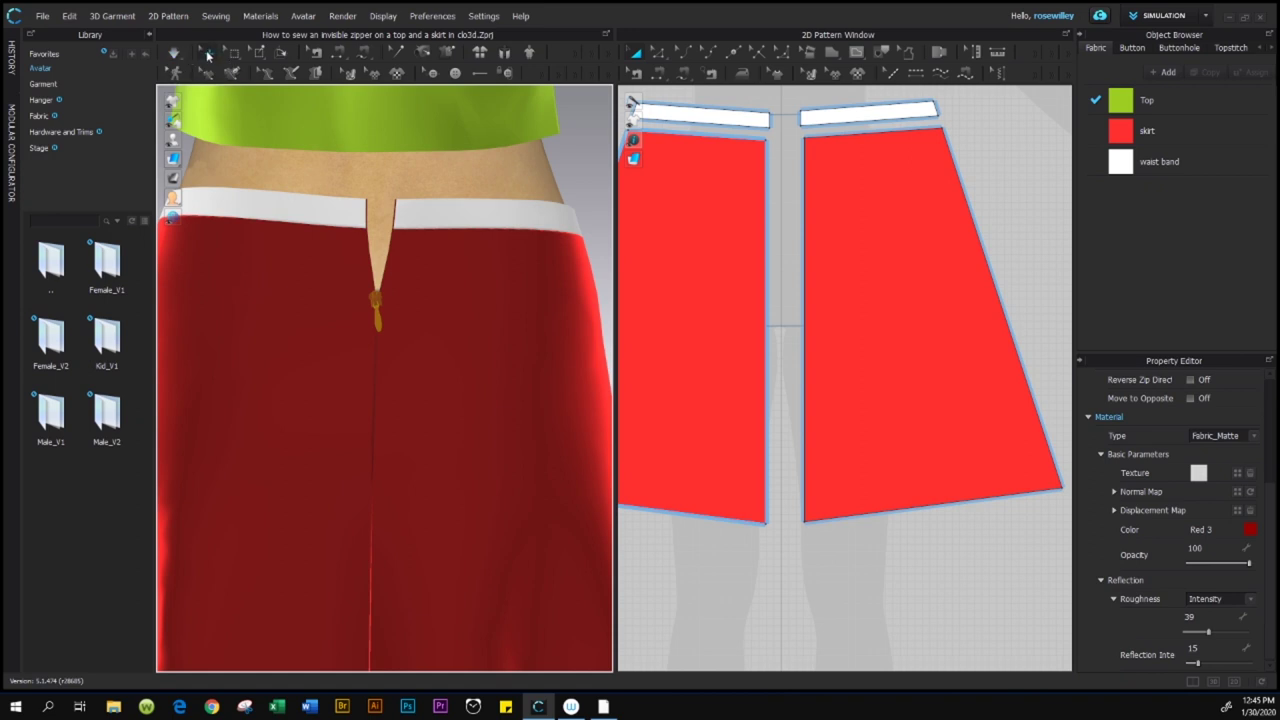
# Step: Move the zipper slider back up to the top of the waistband and simulate the garment to close the back opening
pyautogui.click(207, 56)
pyautogui.click(379, 218)
pyautogui.press('space')
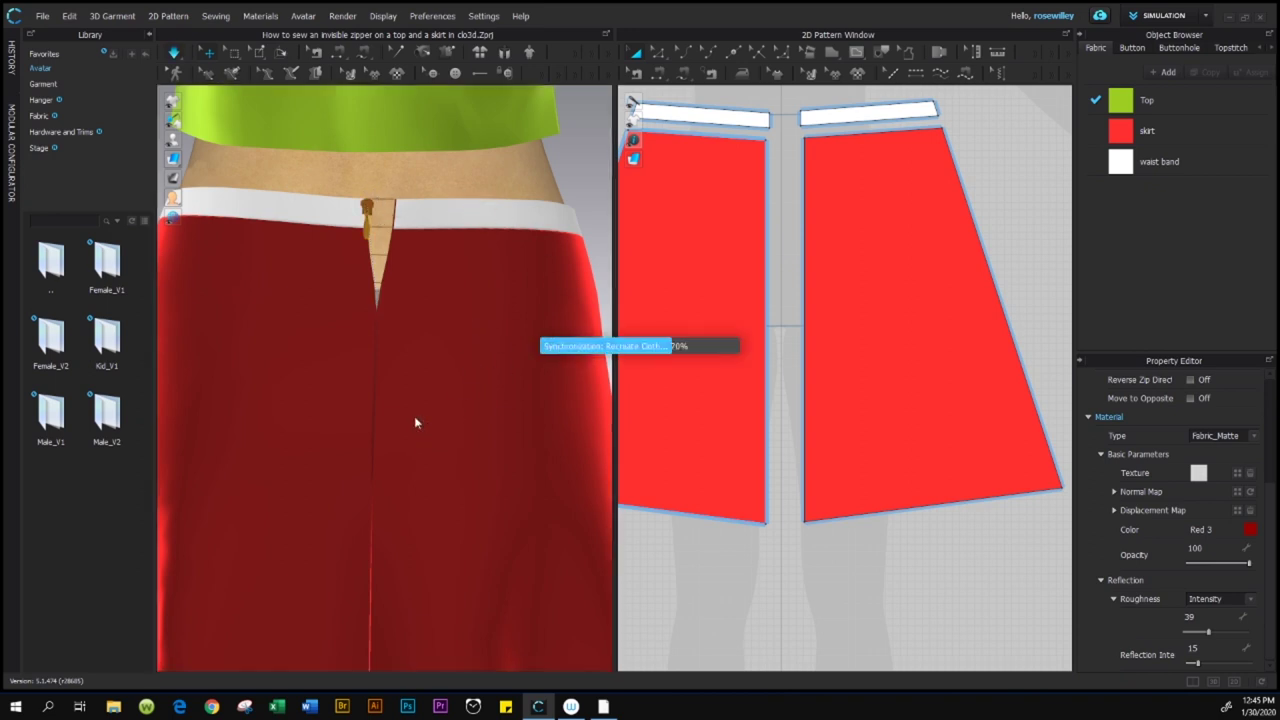
pyautogui.scroll(-2, 445, 336)
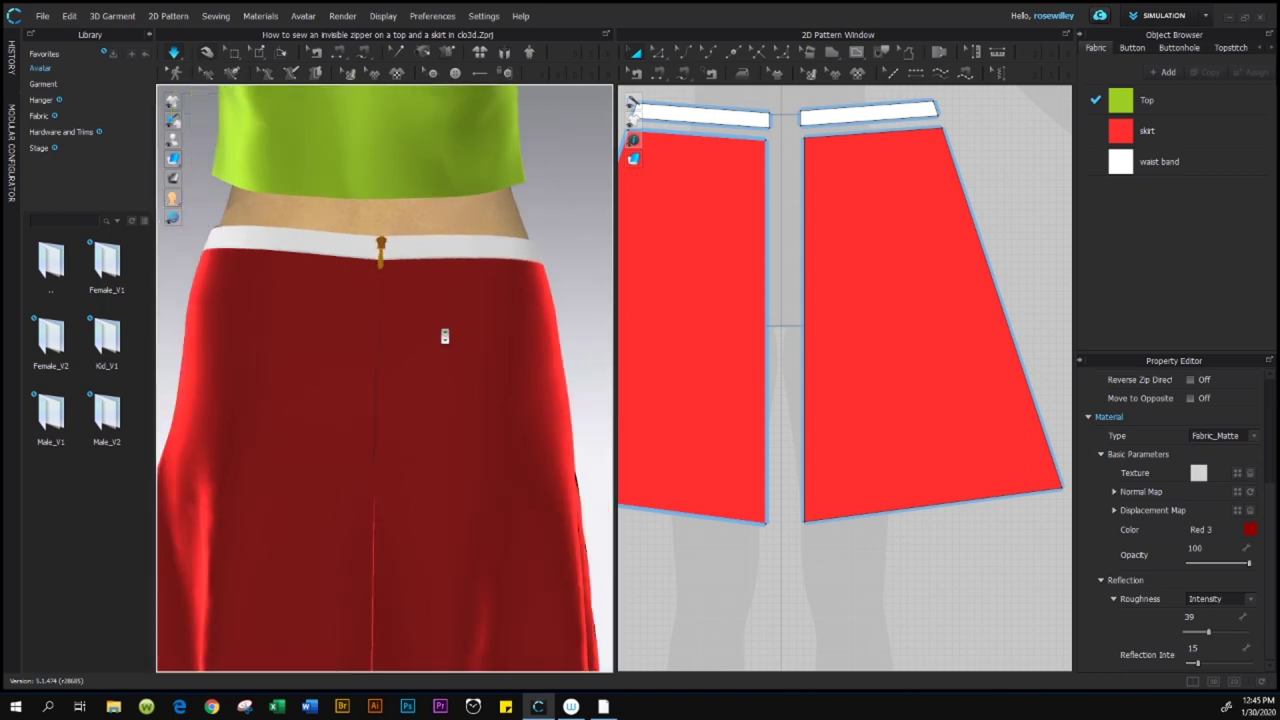
pyautogui.scroll(-2, 445, 336)
pyautogui.scroll(-3, 445, 336)
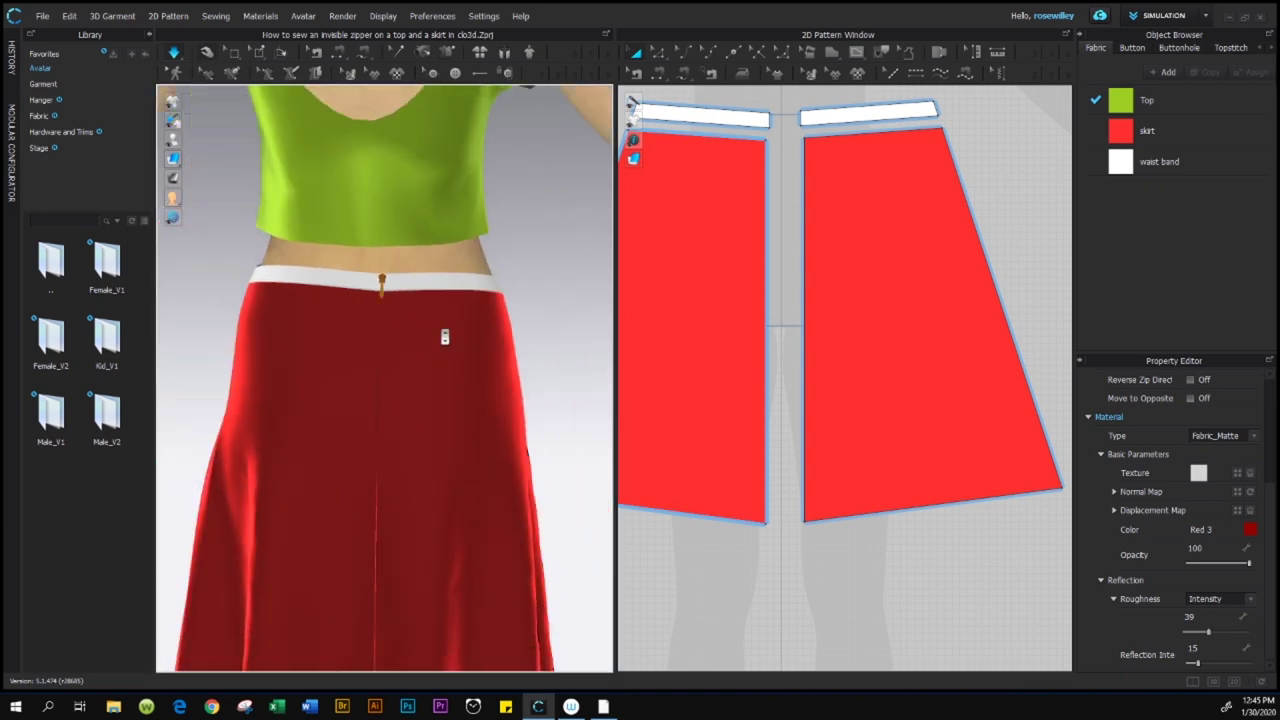
pyautogui.scroll(5, 418, 358)
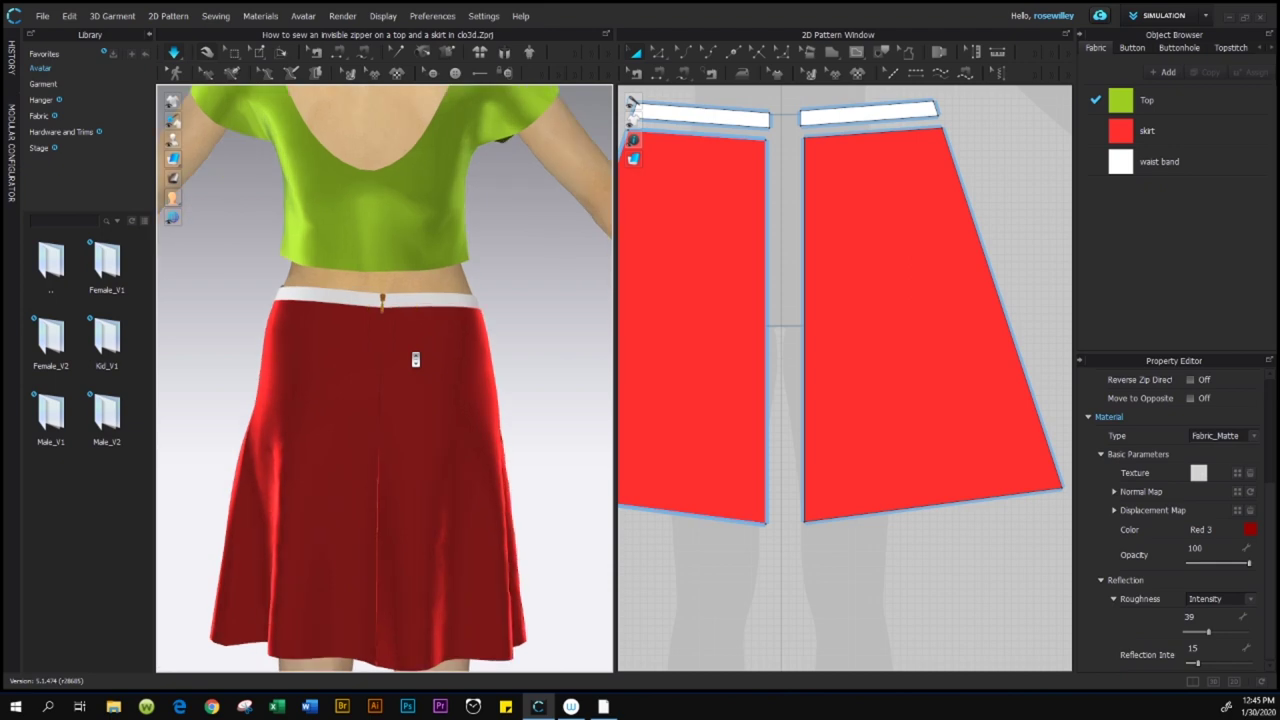